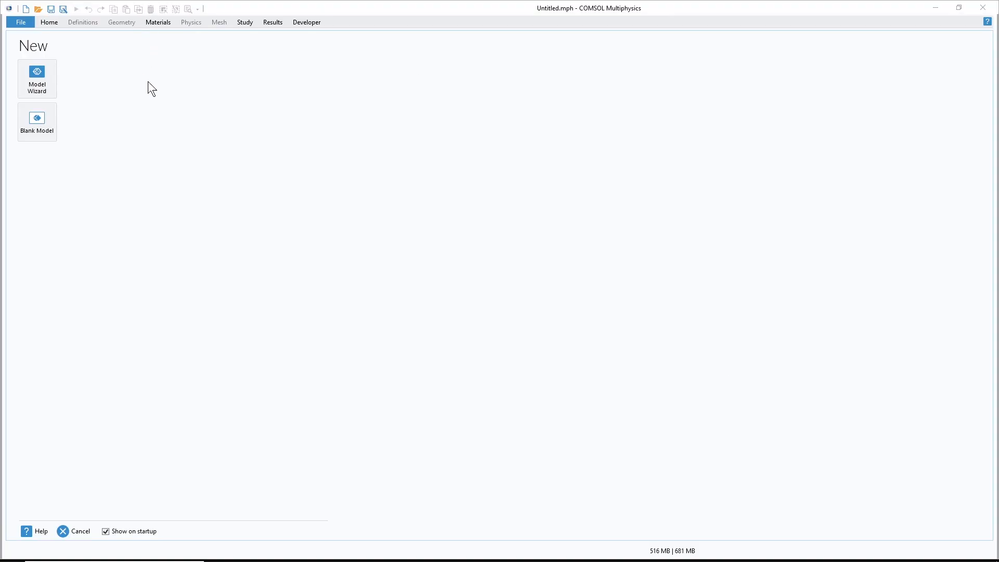
Start a 2D model with the Model Wizard and add the Electrostatics (es) physics interface.
left_click(52, 89)
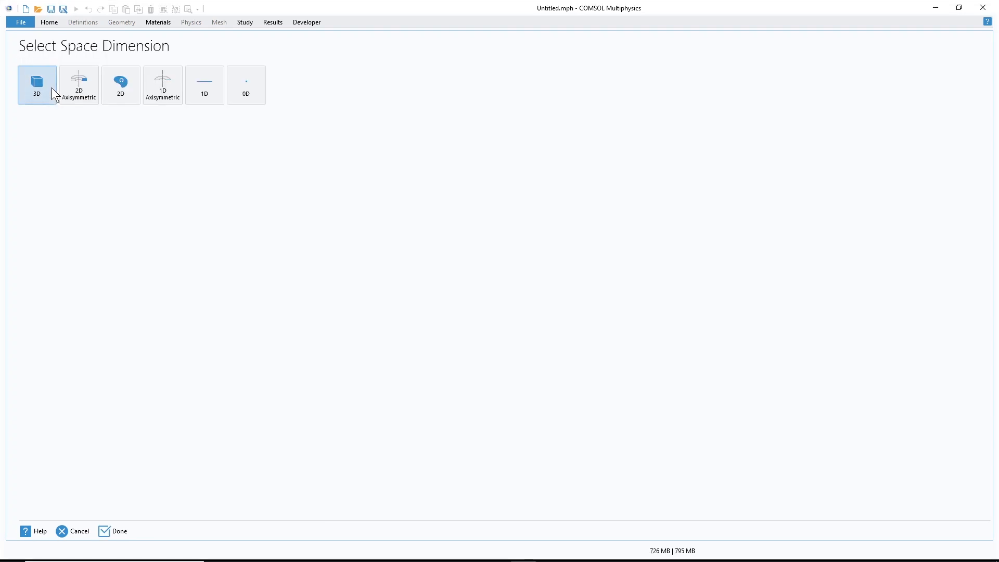
left_click(120, 101)
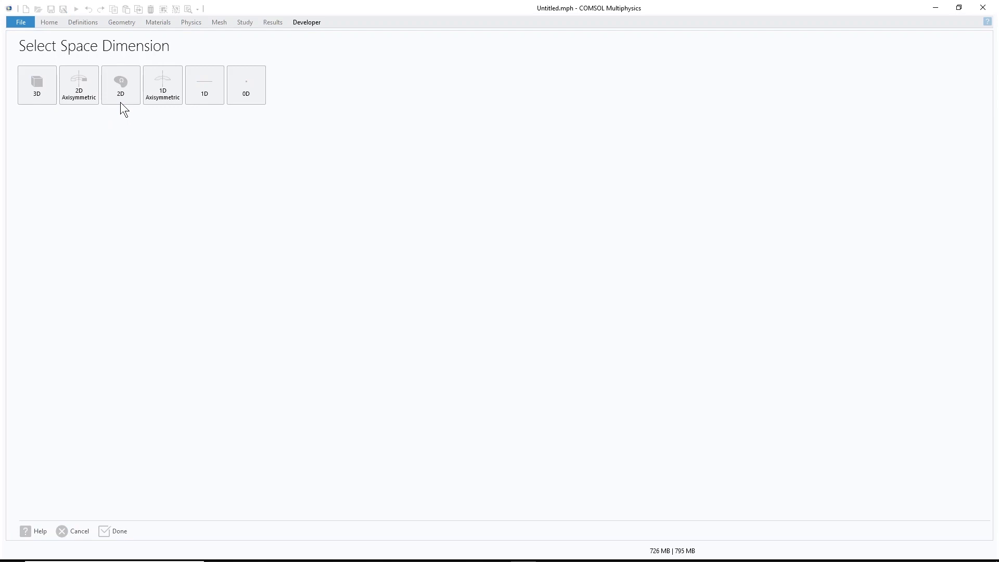
left_click(24, 84)
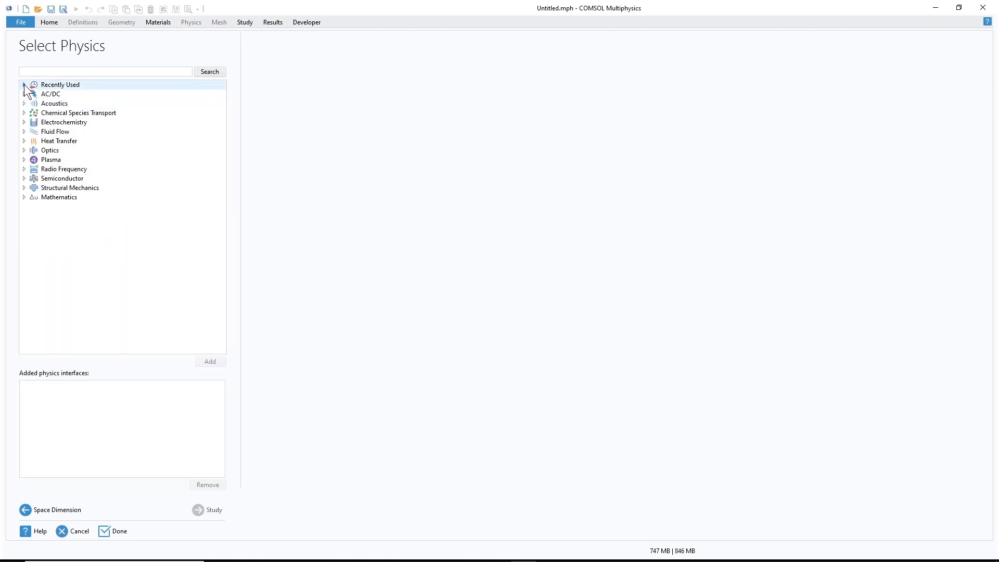
left_click(24, 94)
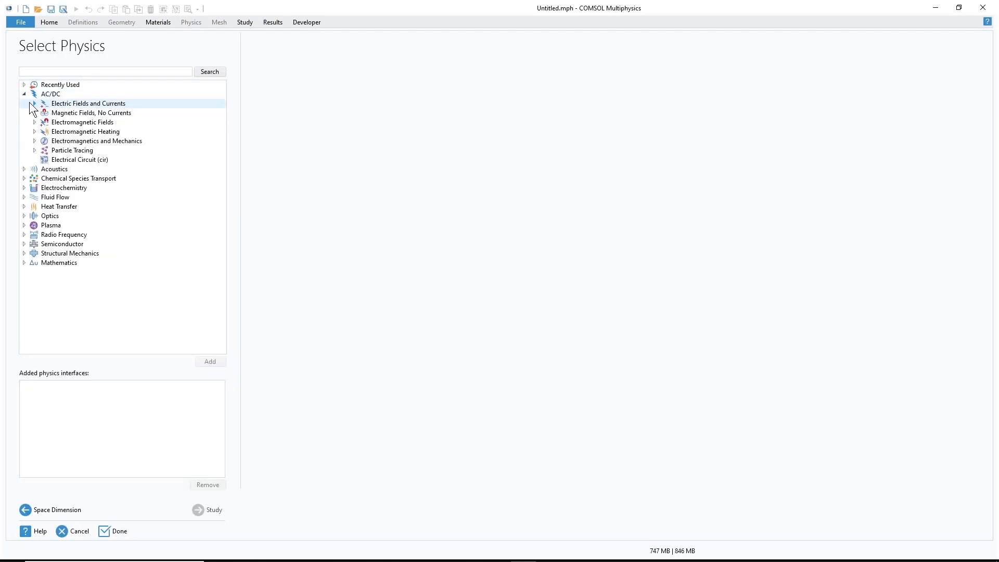
left_click(34, 104)
left_click(74, 117)
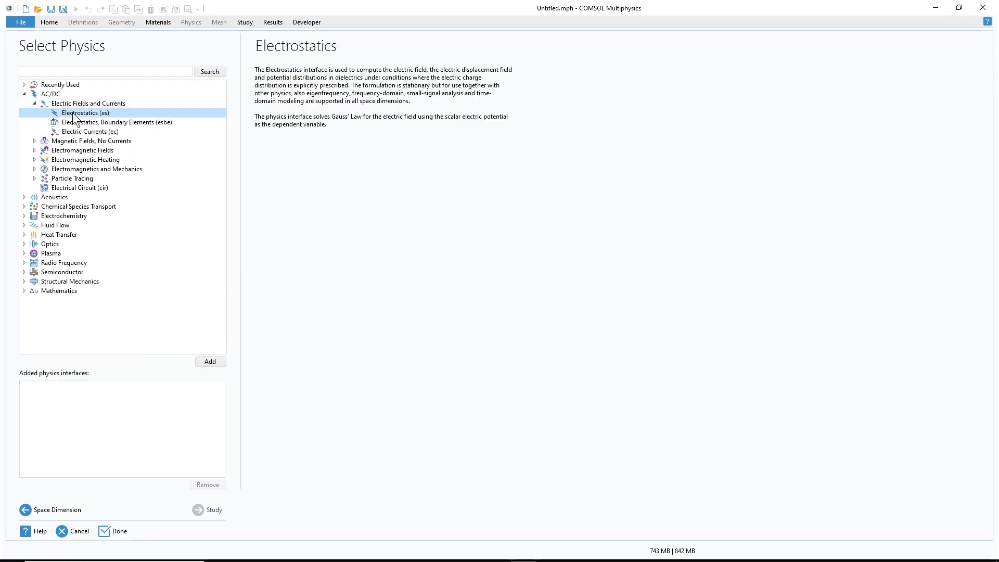
double_click(74, 113)
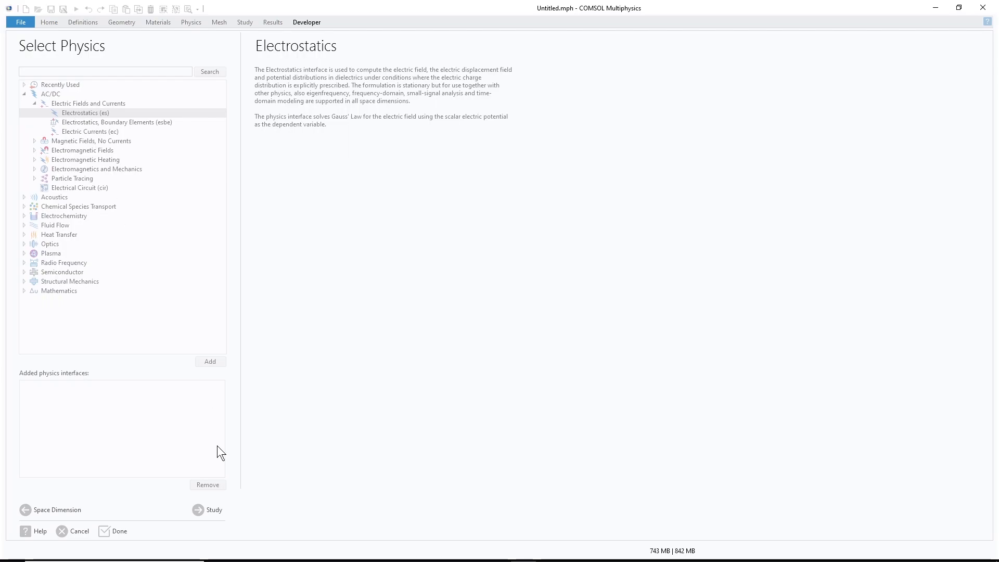
Choose a Stationary study for the model and finish the wizard.
left_click(205, 509)
left_click(65, 91)
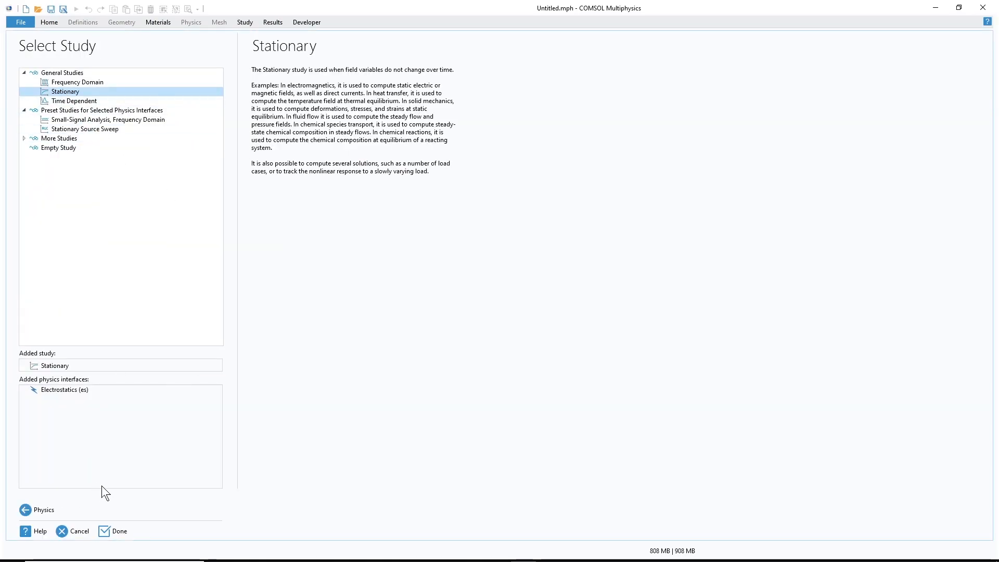
left_click(115, 530)
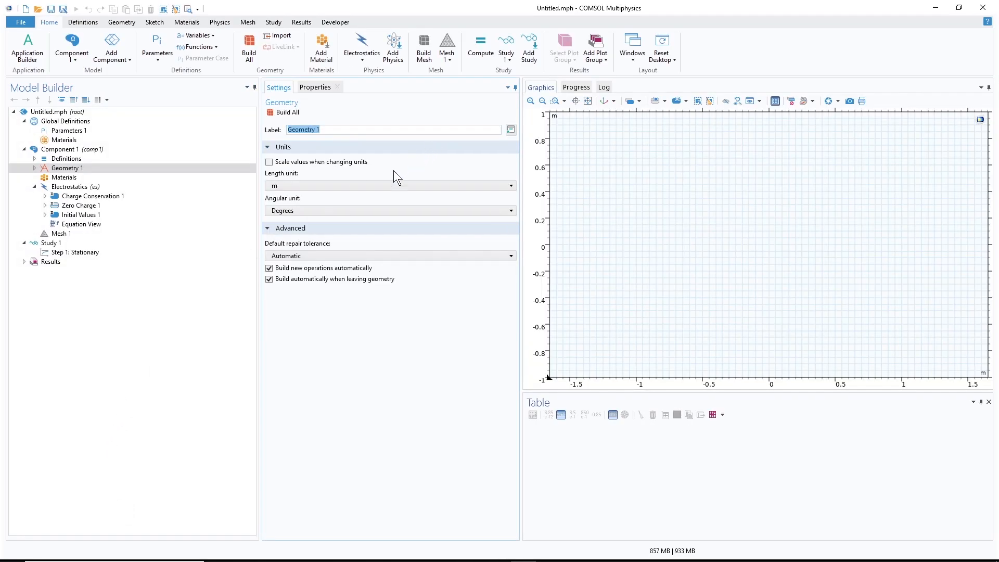
Set the geometry length unit to mm and build a rectangle 5 mm wide and 2 mm high.
left_click(383, 186)
left_click(289, 249)
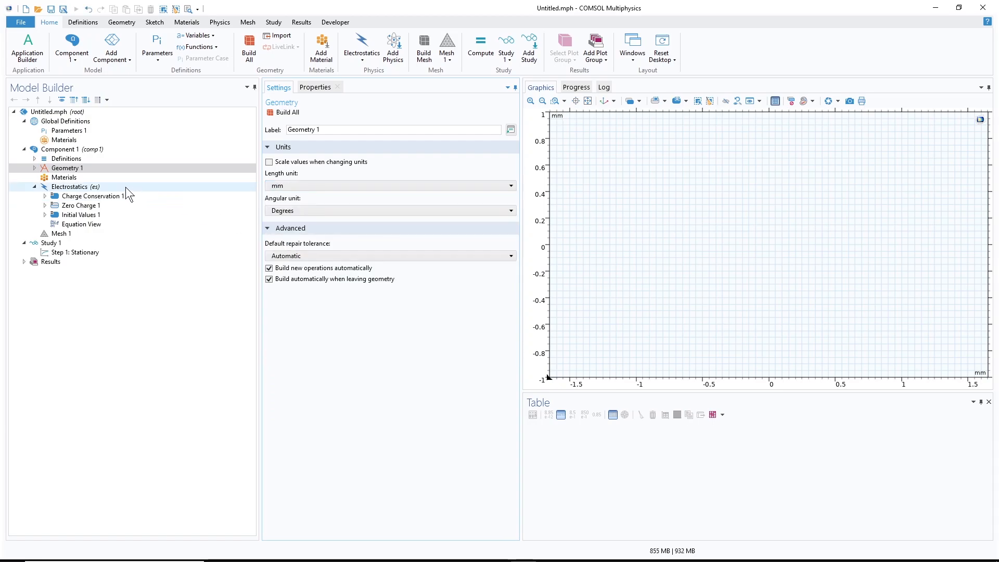
right_click(70, 168)
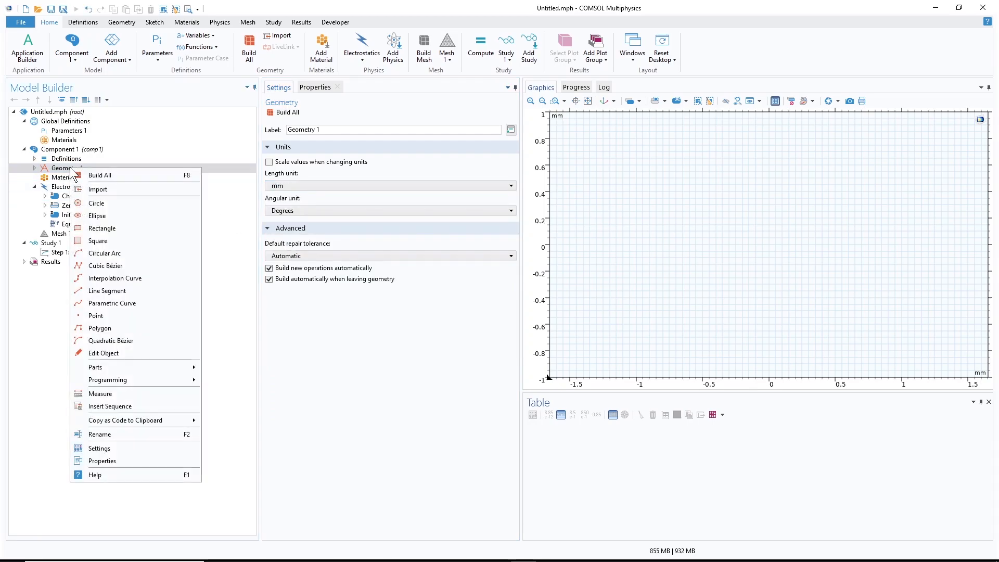
left_click(122, 228)
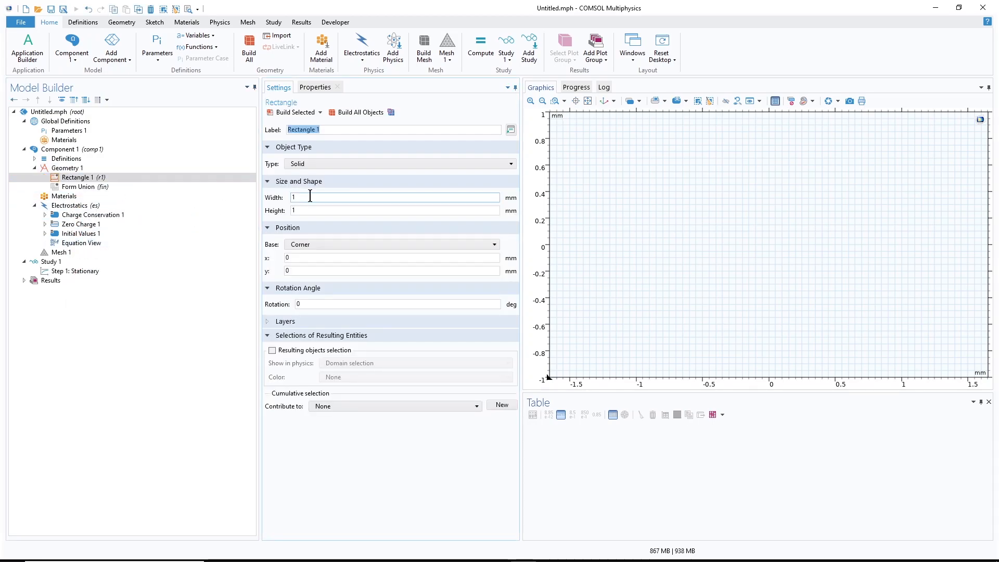
type("5")
key("Tab")
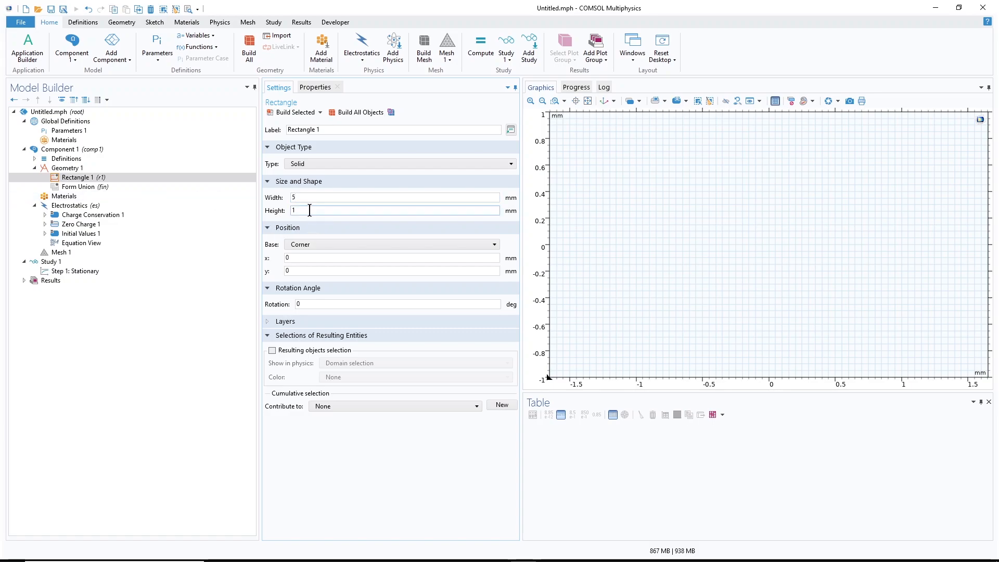
type("2")
left_click(295, 112)
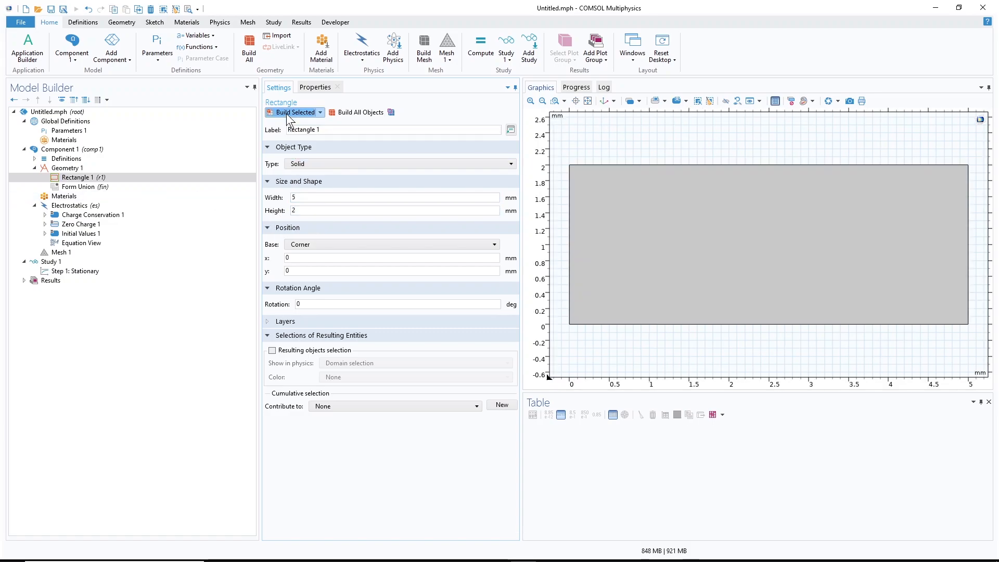
Build a circle of radius 0.3 mm centred at x 2.5 mm, y 1 mm inside the rectangle.
left_click(68, 168)
right_click(67, 168)
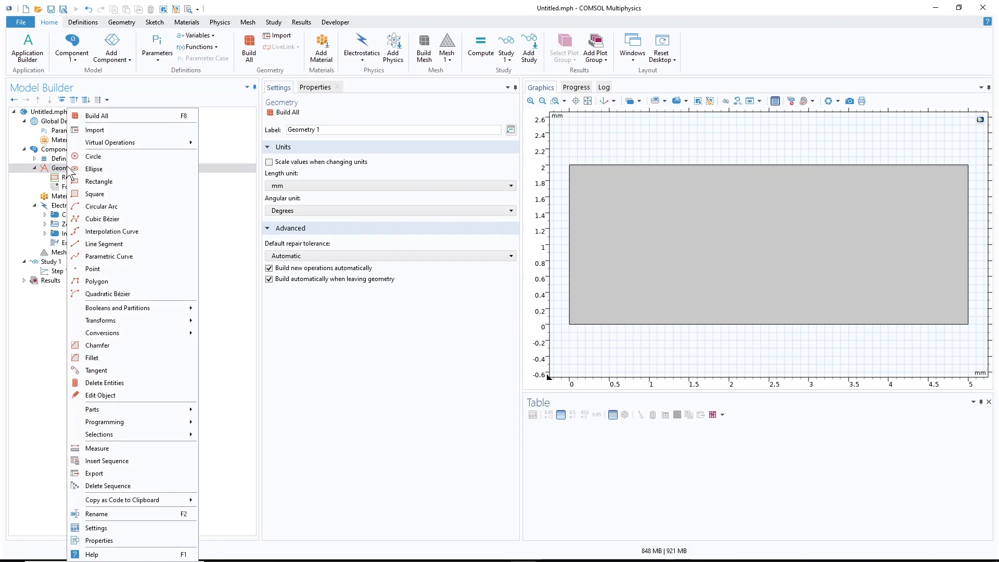
left_click(97, 156)
double_click(310, 198)
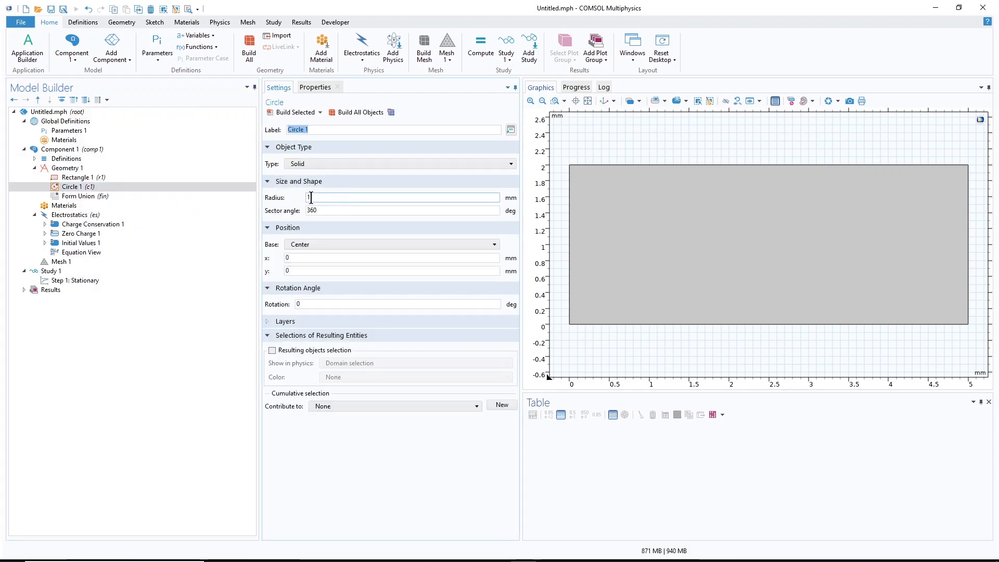
type("0.3")
left_click_drag(303, 271, 234, 271)
type("1")
left_click_drag(306, 258, 256, 258)
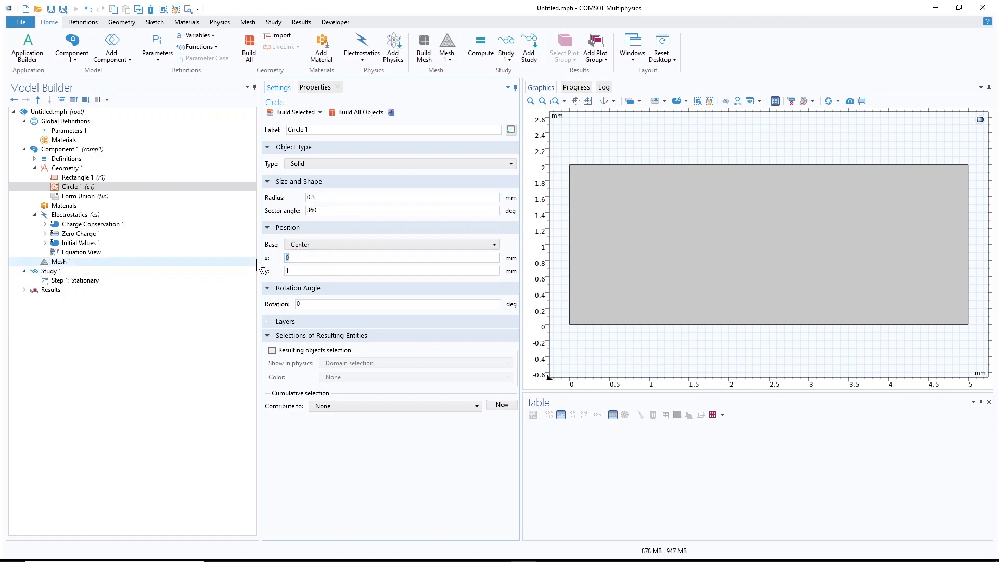
type("2.5")
left_click(290, 112)
Define a global parameter r with the value 0.3.
left_click(69, 130)
left_click(298, 167)
type("r")
left_click(326, 166)
type("0.3")
key("Return")
Set the circle's radius to the parameter r.
left_click(73, 186)
double_click(310, 196)
type("r")
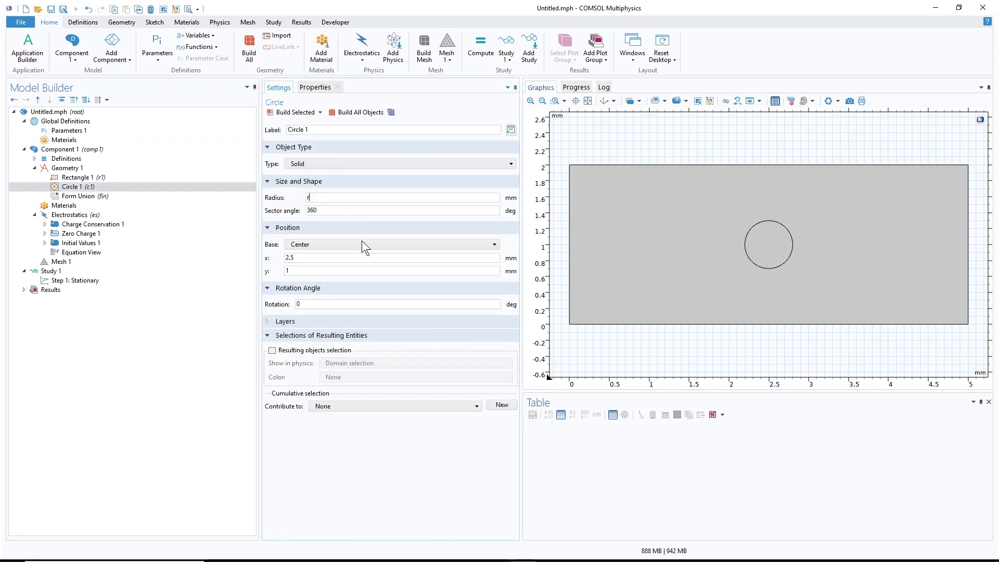
left_click(198, 385)
Add a blank material to all domains with a relative permittivity of 1.
left_click(65, 207)
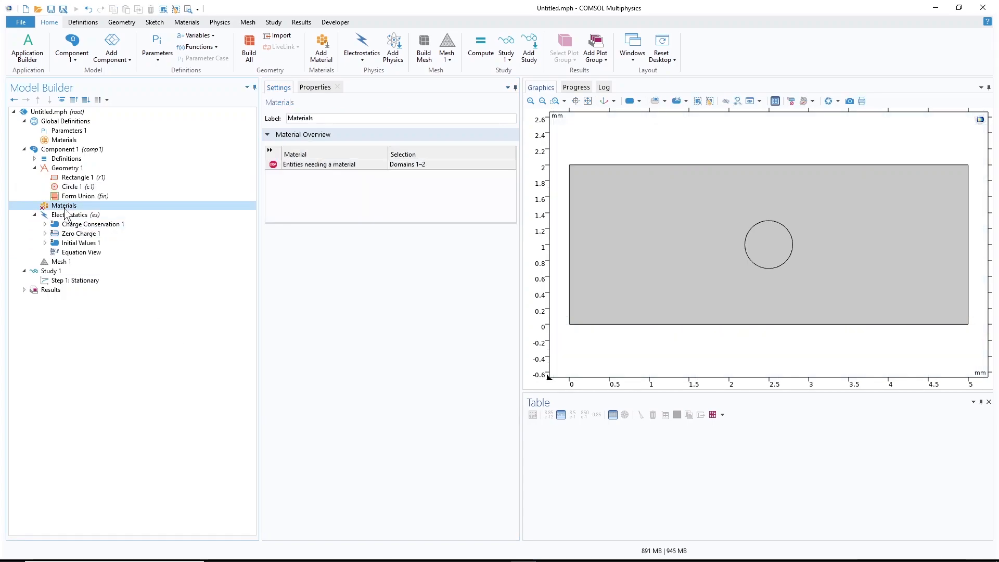
right_click(64, 206)
left_click(115, 241)
left_click(414, 308)
type("1")
key("Return")
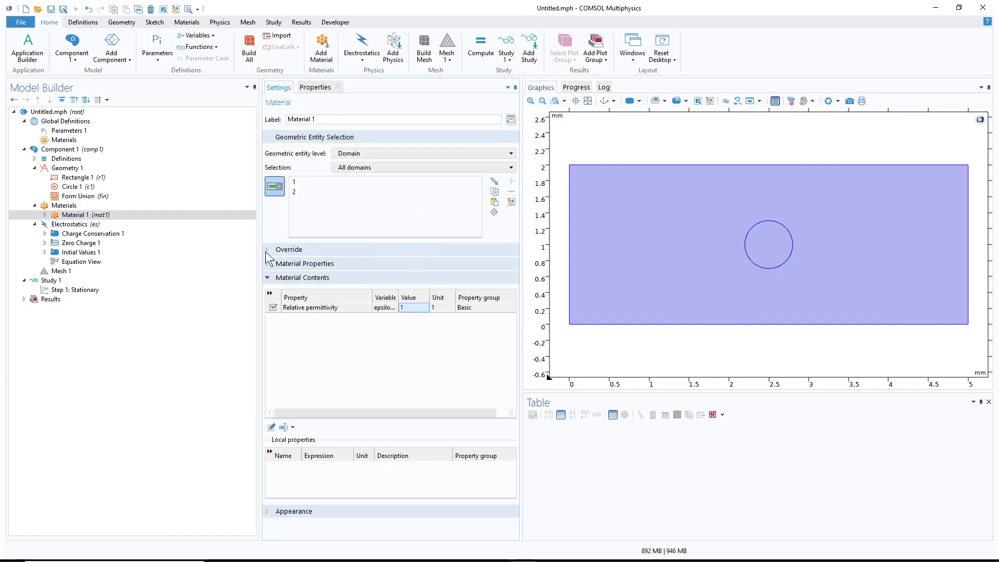
Add a Ground condition to Electrostatics and assign it to the four outer edges of the rectangle.
left_click(85, 225)
right_click(84, 225)
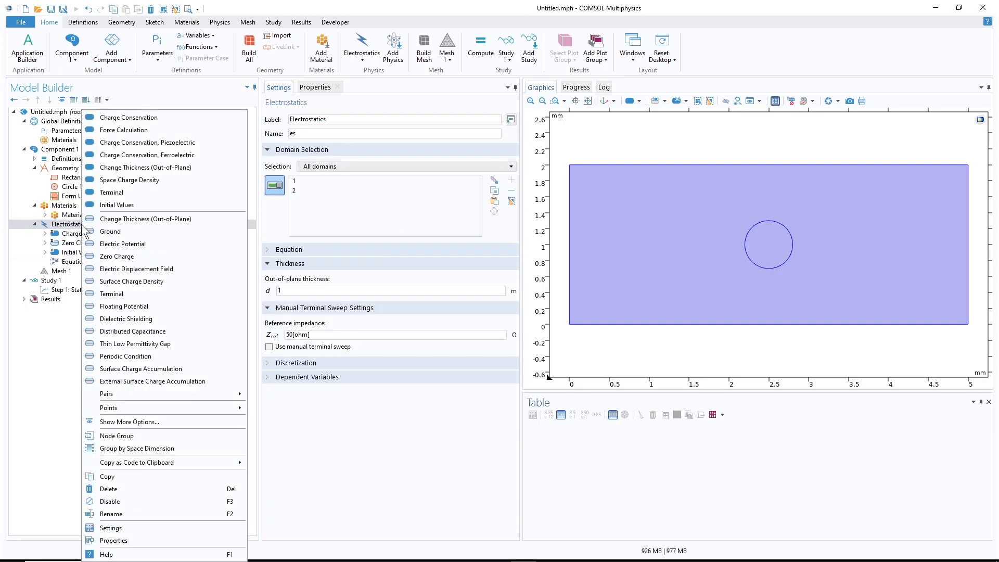
left_click(106, 233)
left_click(569, 205)
left_click(629, 166)
left_click(676, 324)
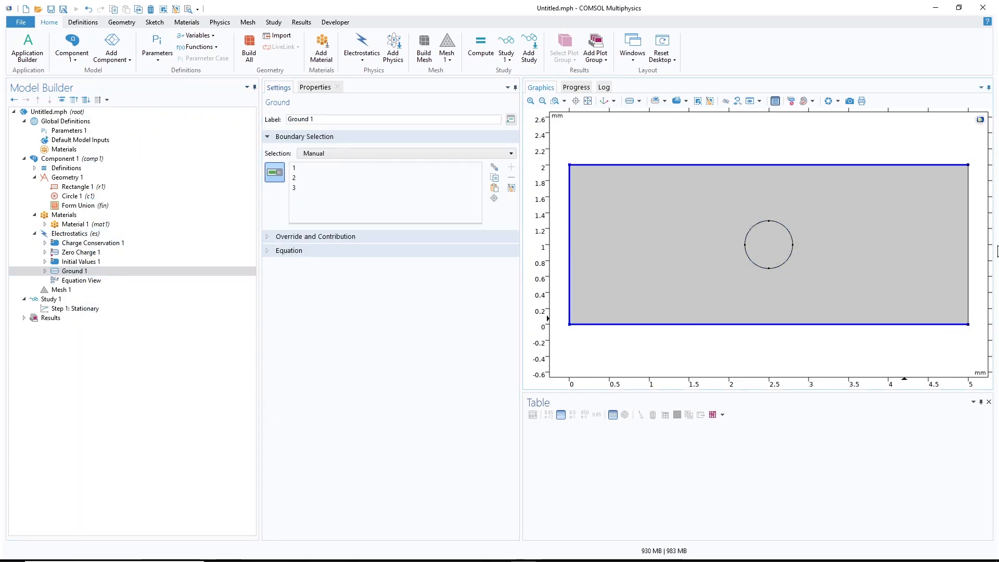
left_click(969, 230)
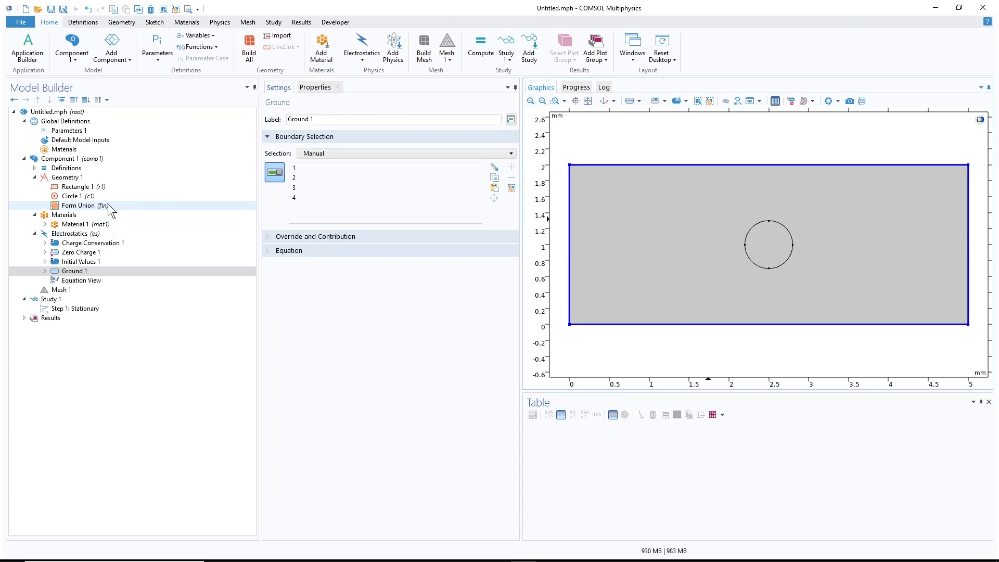
Add an Electric Potential condition on the circle's four boundaries and set its potential to 1 V.
left_click(64, 215)
left_click(57, 233)
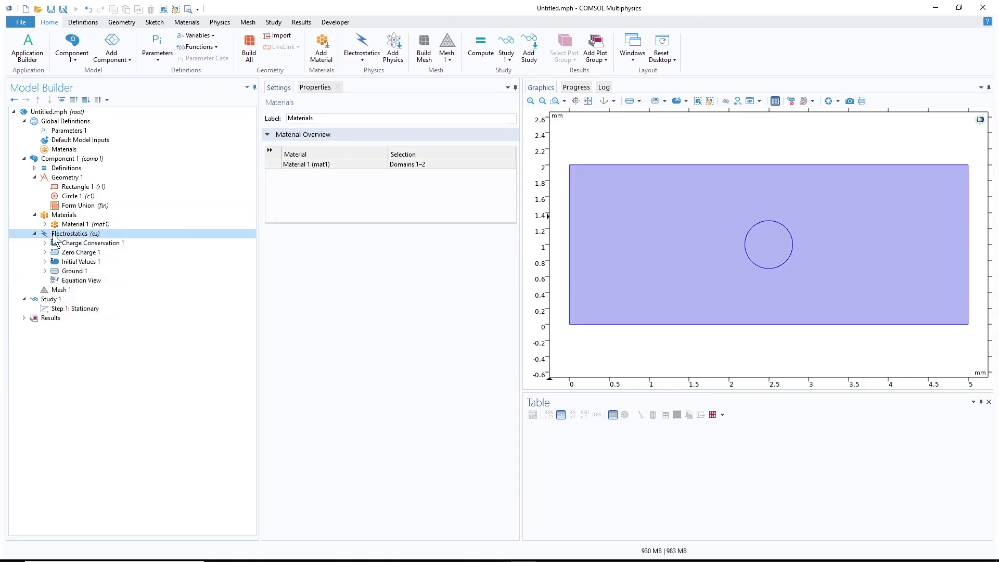
right_click(57, 233)
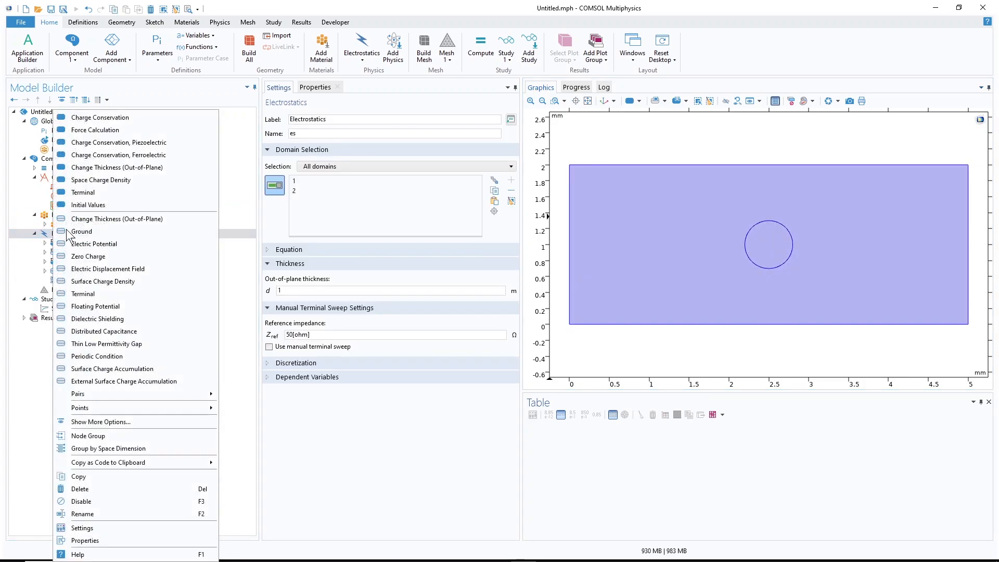
left_click(99, 245)
left_click_drag(739, 209, 811, 286)
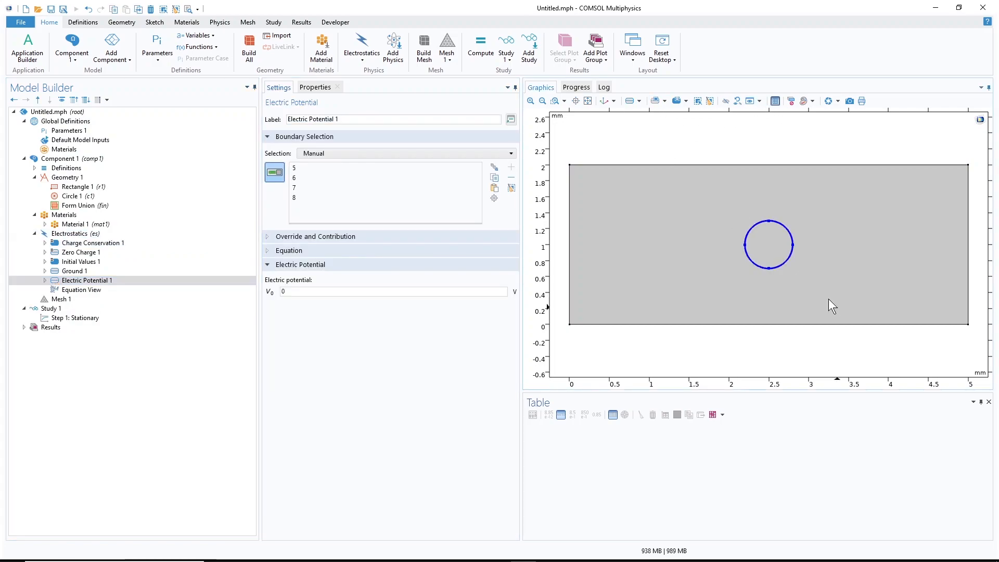
double_click(314, 291)
type("1")
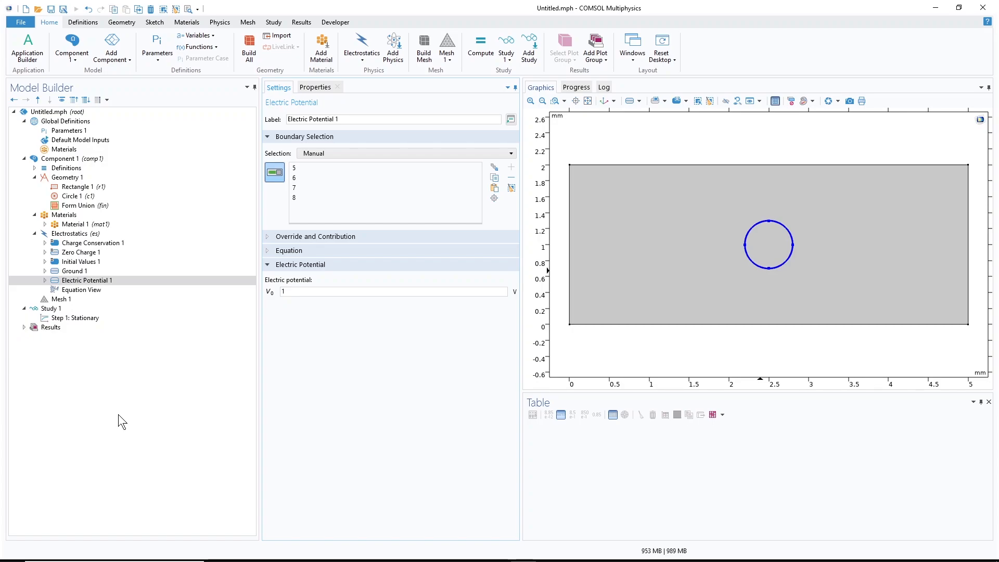
Add an Edge mesh operation to Mesh 1 and assign it to the circle's four boundaries.
left_click(61, 299)
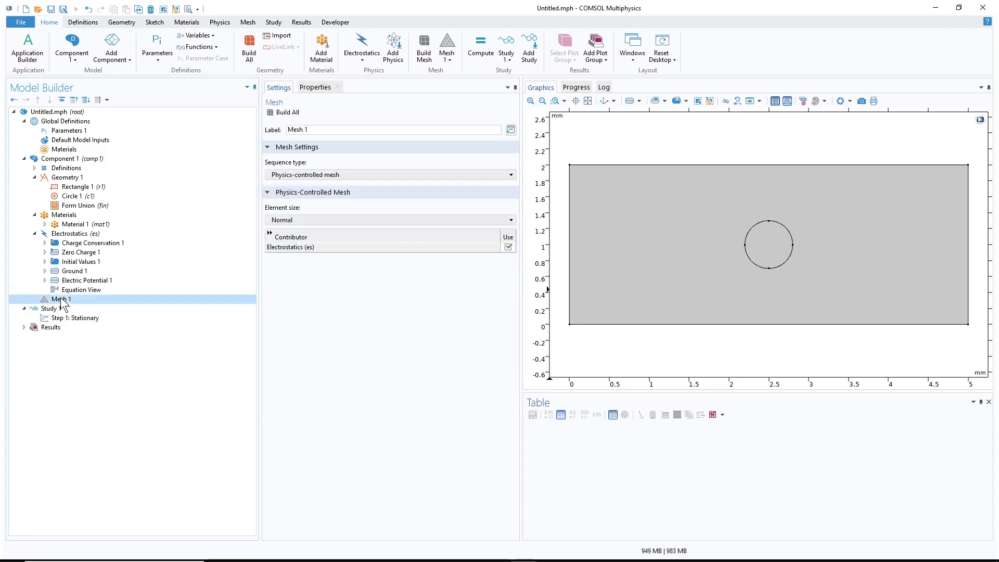
right_click(61, 300)
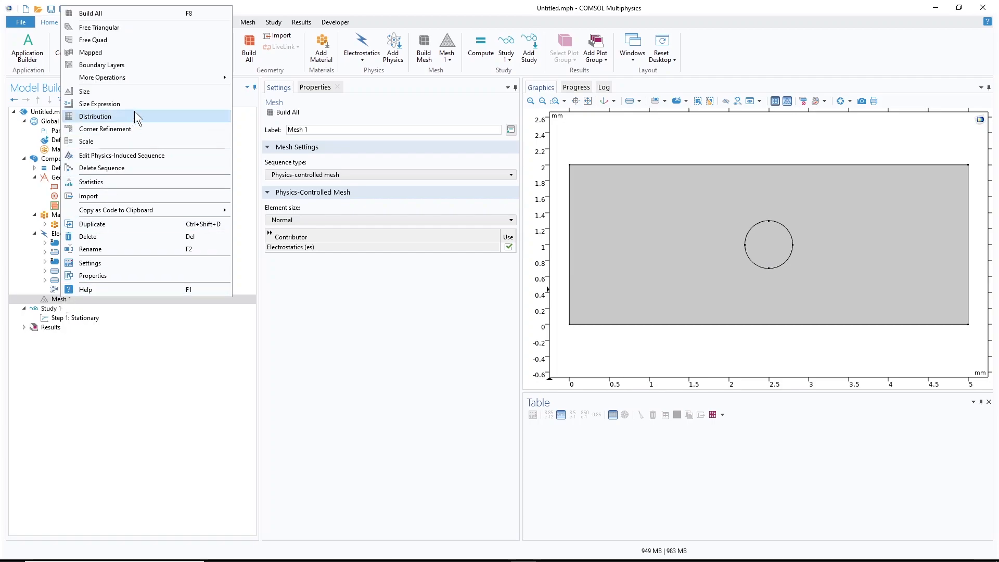
mouse_move(161, 79)
left_click(292, 72)
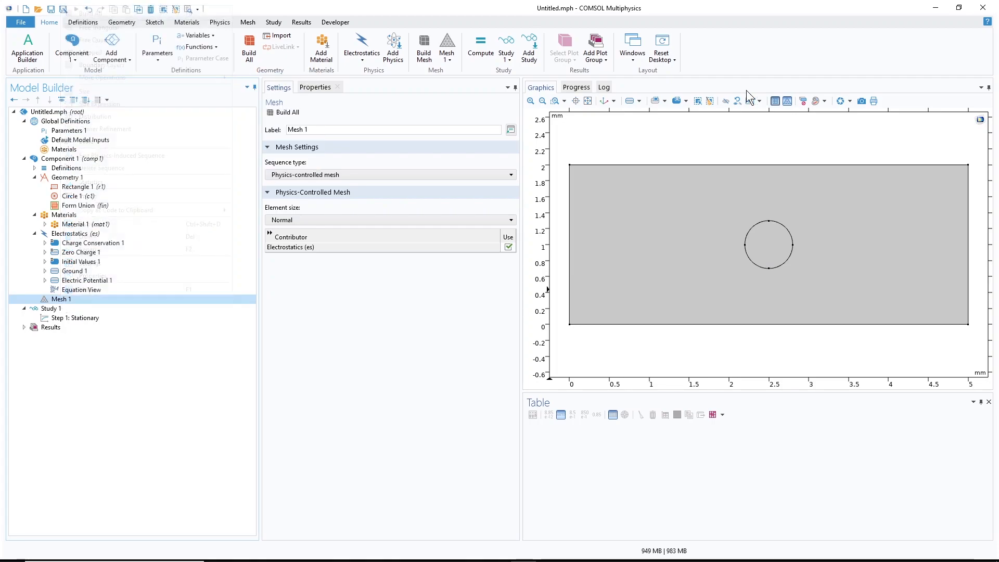
left_click_drag(729, 197, 811, 287)
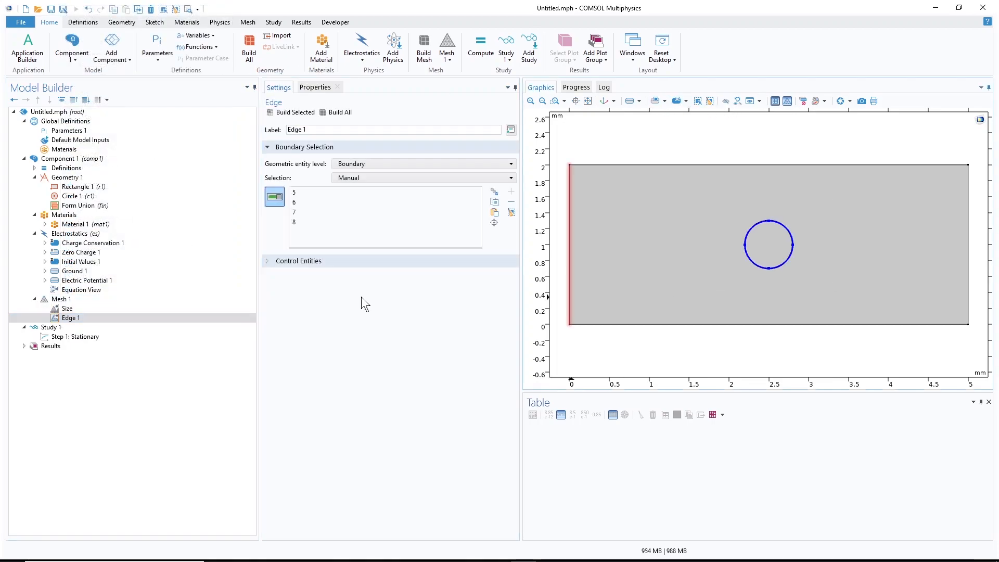
Add a custom Size to the circle's edge mesh with a maximum element size of 0.005 mm and build it.
right_click(69, 317)
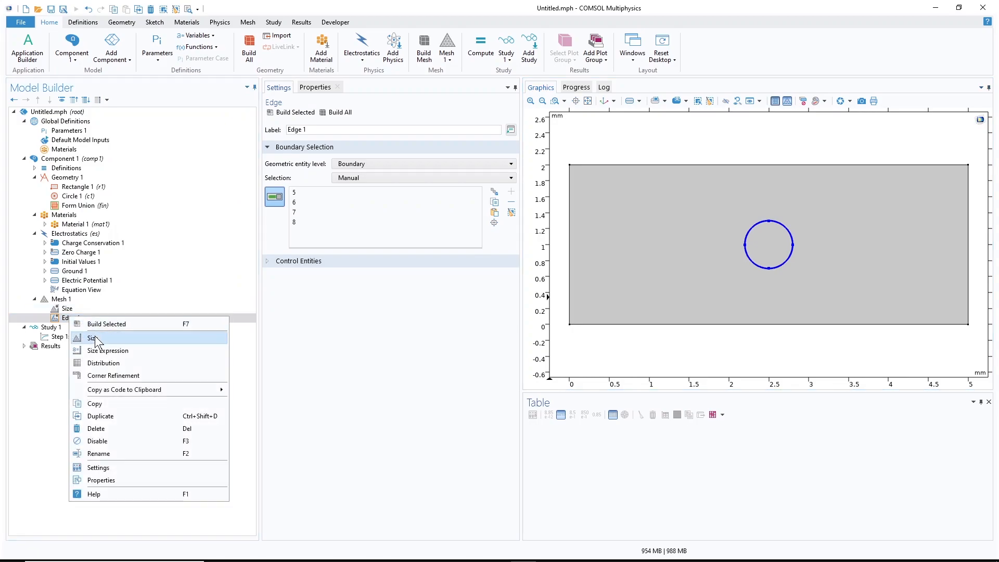
left_click(99, 337)
left_click(268, 314)
left_click(269, 344)
left_click_drag(284, 357, 273, 358)
type("01")
key("BackSpace")
type("01")
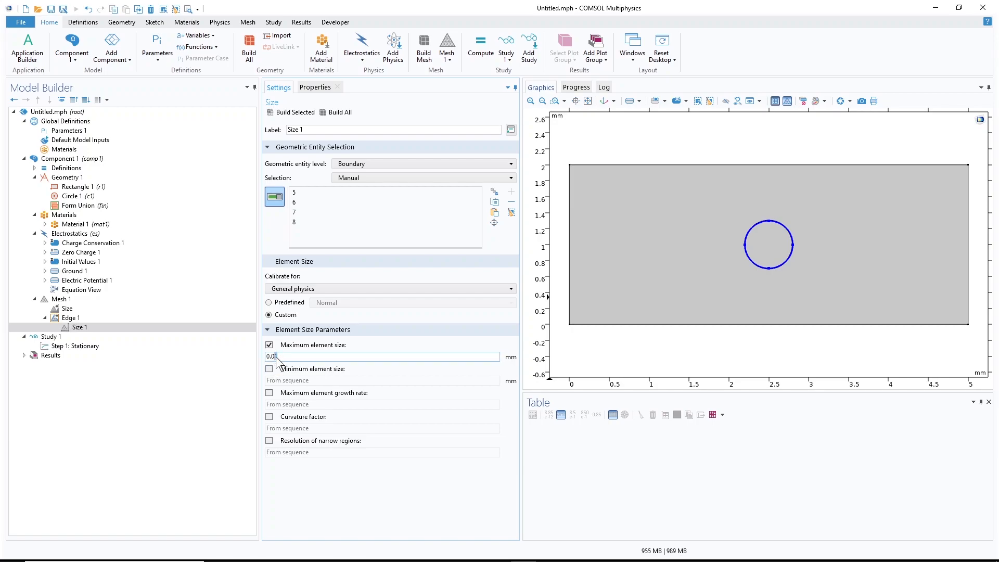
type("5")
left_click(292, 113)
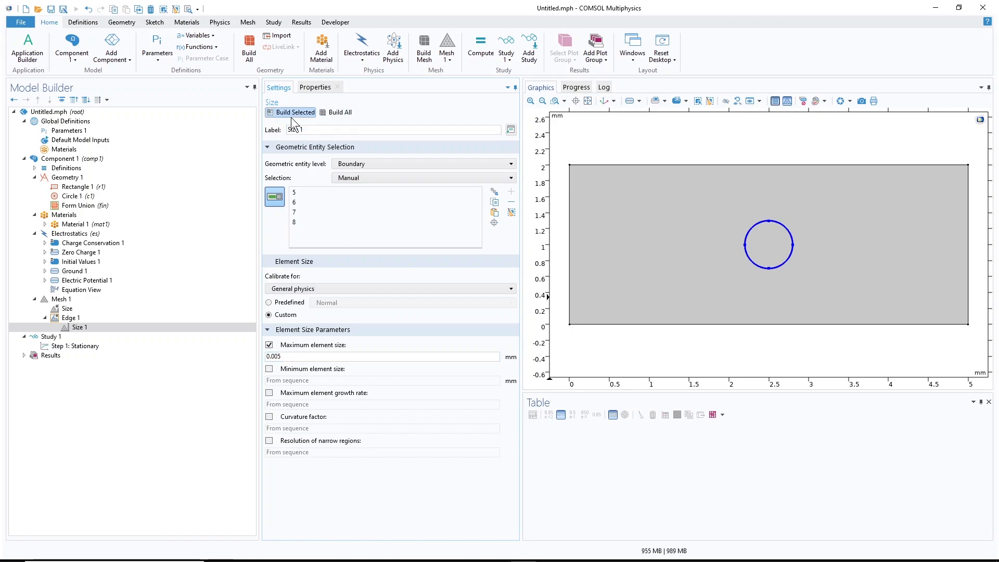
Add a Free Triangular operation to Mesh 1 for the remaining geometry and build it.
left_click(61, 299)
right_click(62, 299)
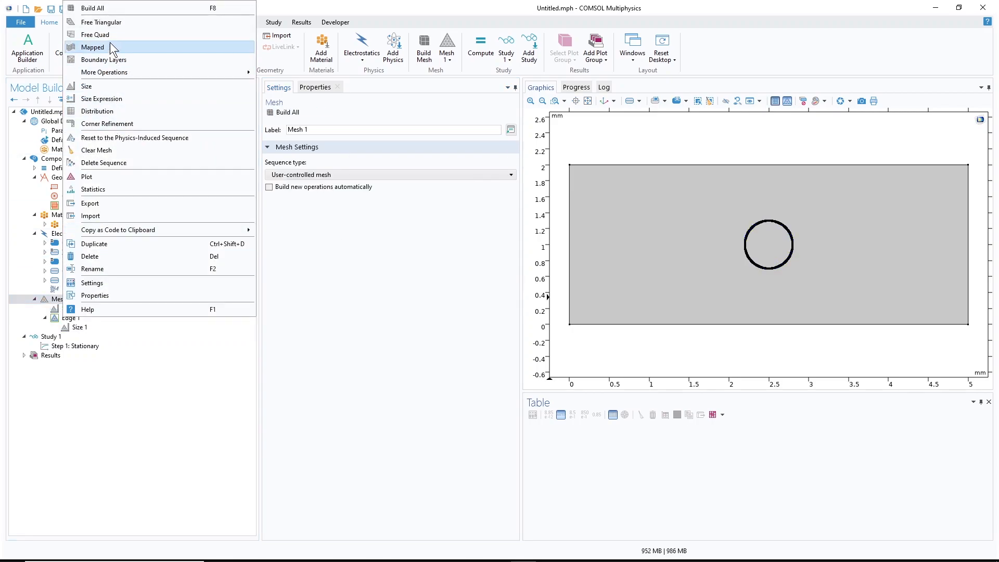
left_click(118, 21)
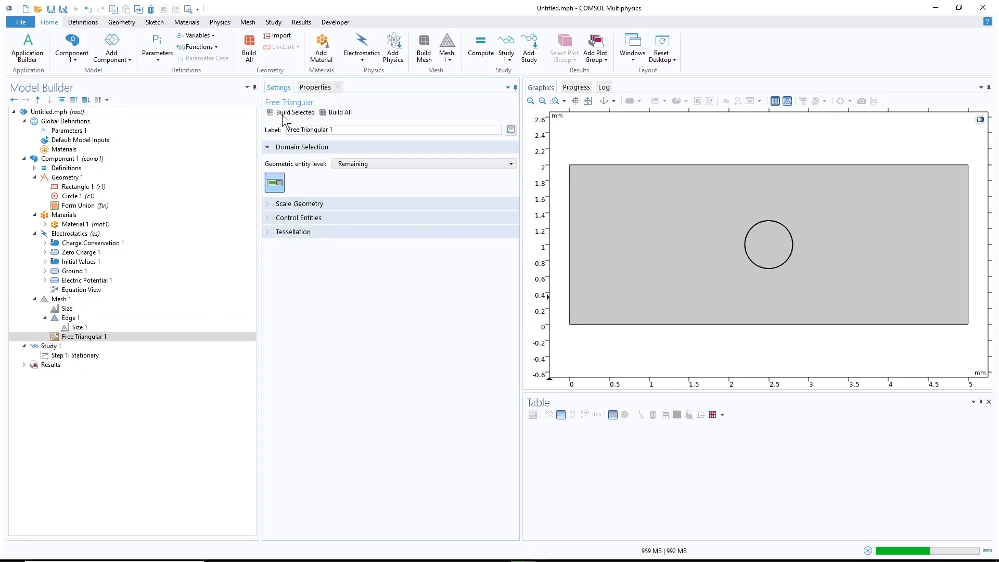
Add a Size node to the Free Triangular mesh, set its predefined element size to Extra fine, and build it.
right_click(79, 336)
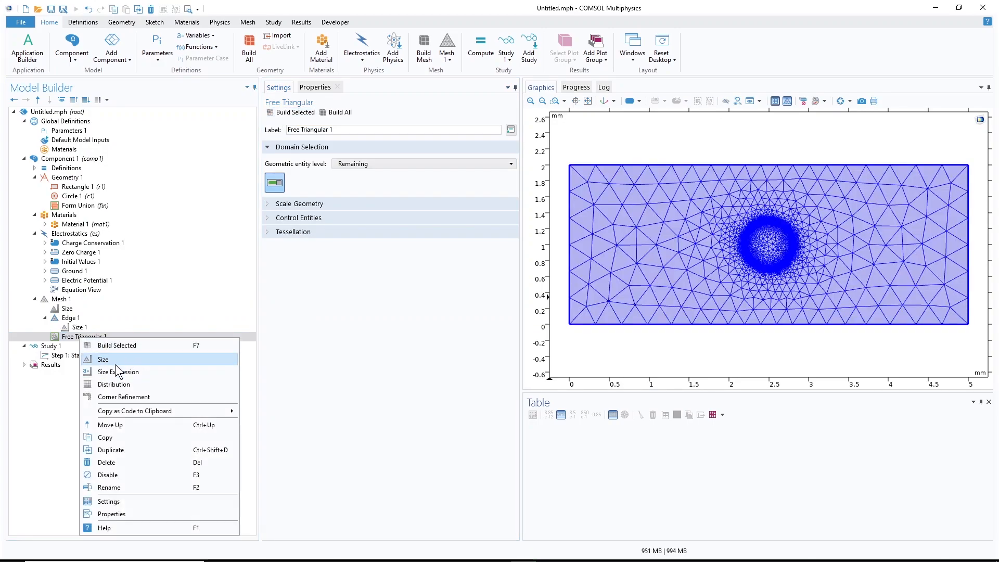
left_click(115, 360)
left_click(355, 248)
left_click(348, 254)
left_click(366, 247)
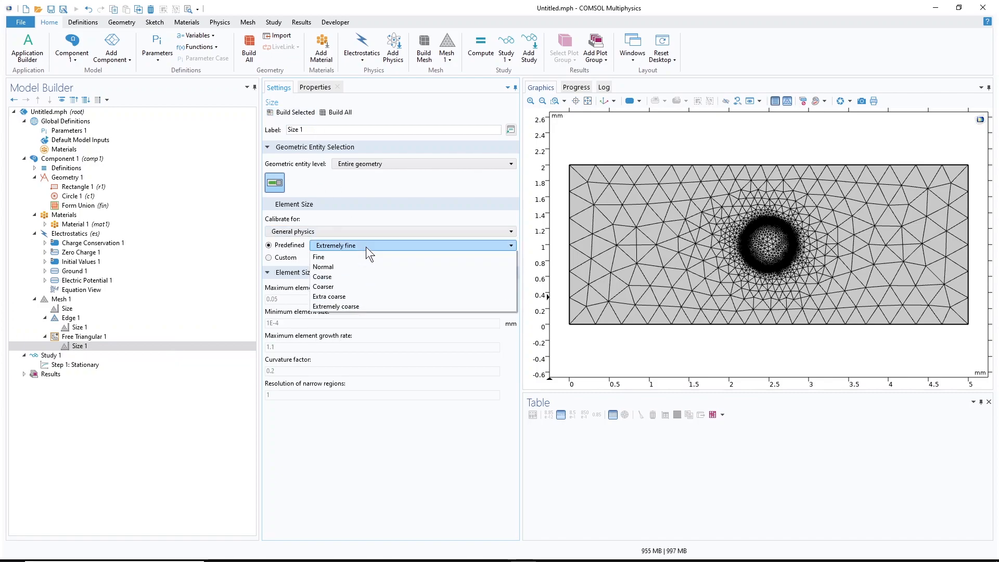
left_click(348, 270)
left_click(291, 114)
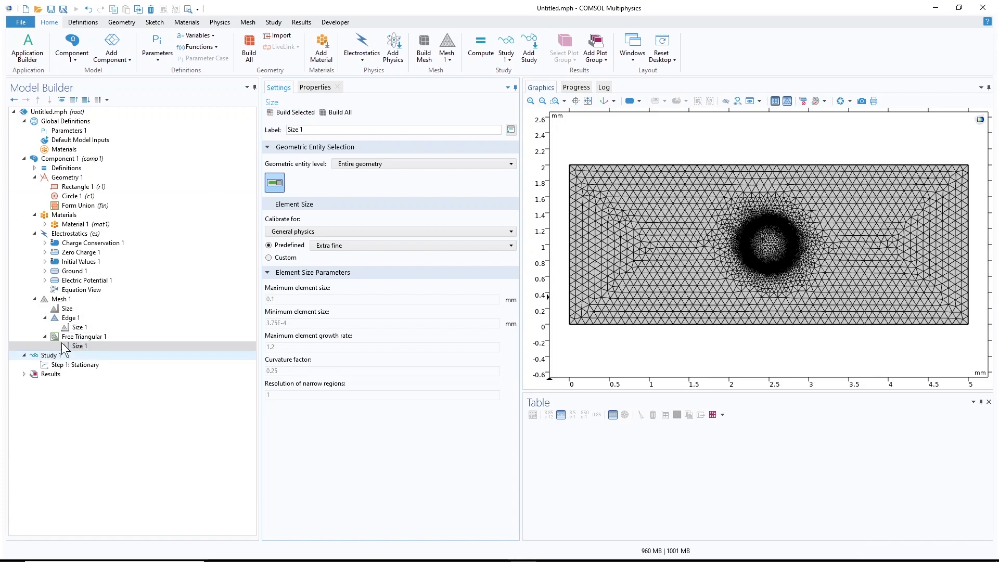
Review the Electric Potential and Ground boundary conditions and compute Study 1.
left_click(93, 281)
left_click(78, 271)
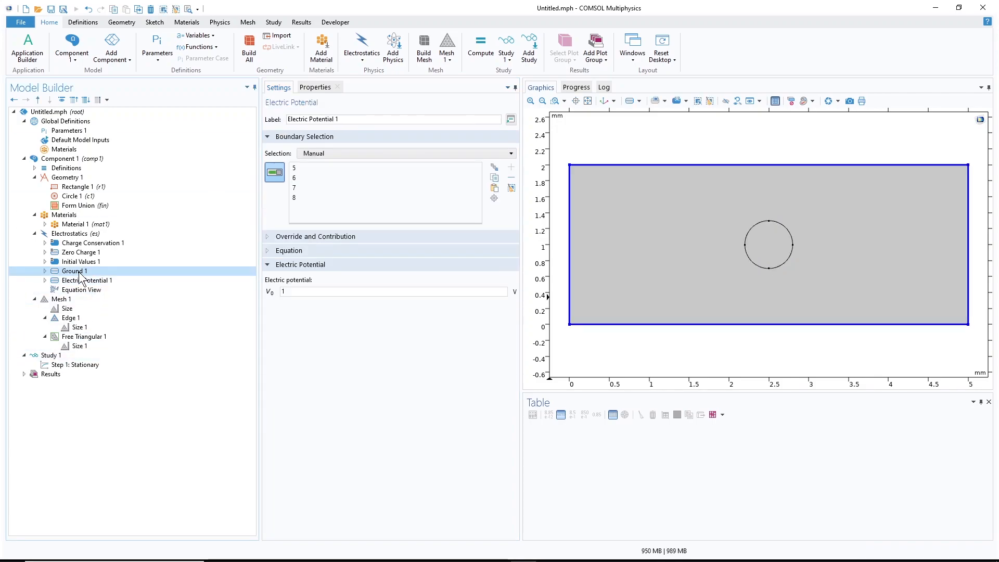
left_click(63, 355)
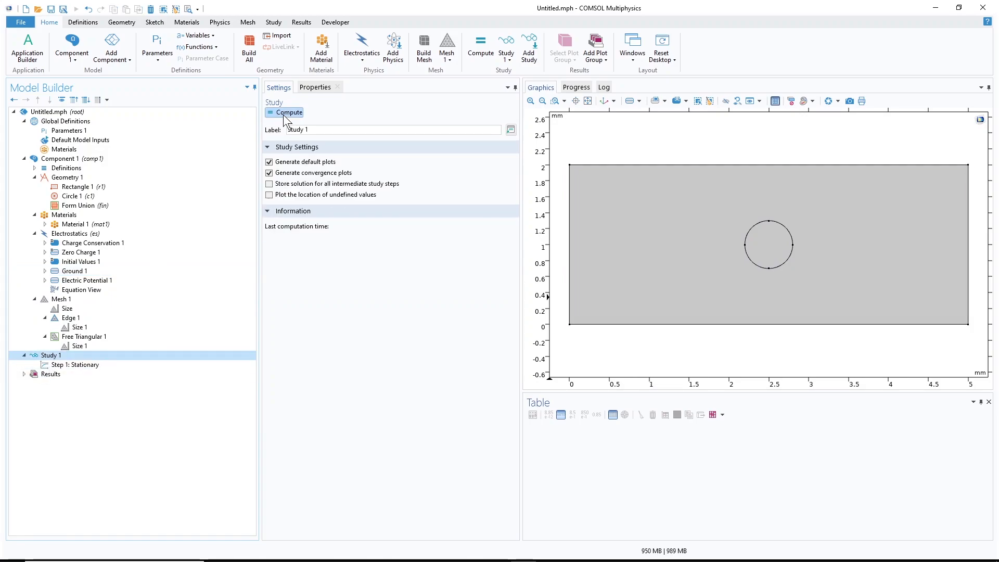
left_click(289, 113)
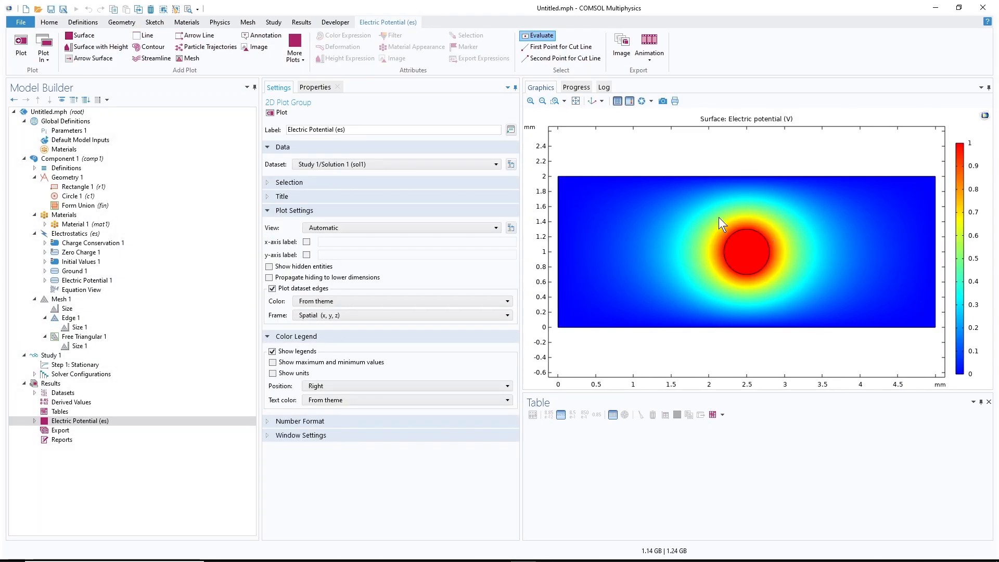
Set the expression of the Electric Potential group's surface plot to the electric field norm, es.normE, and plot it.
left_click(34, 421)
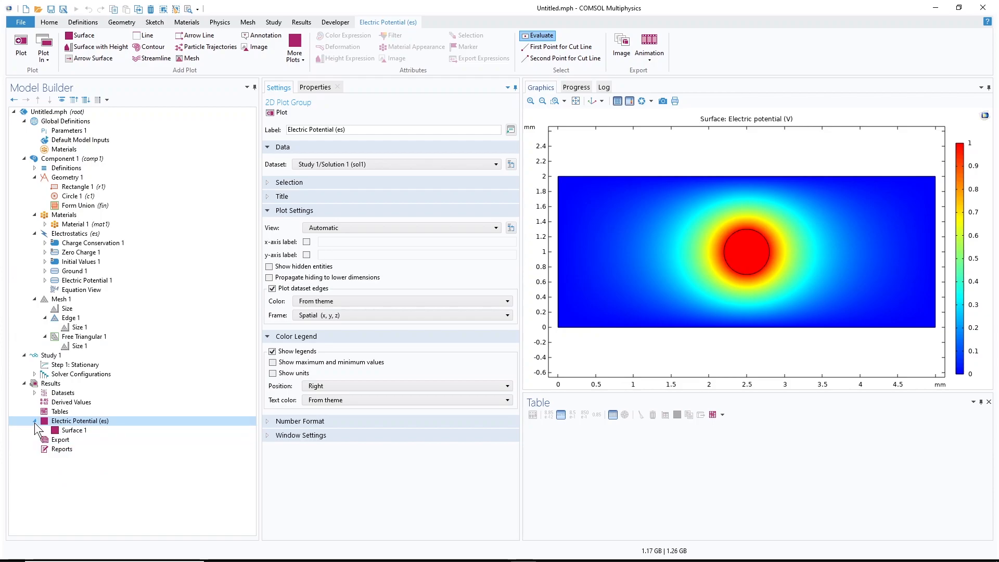
left_click(69, 430)
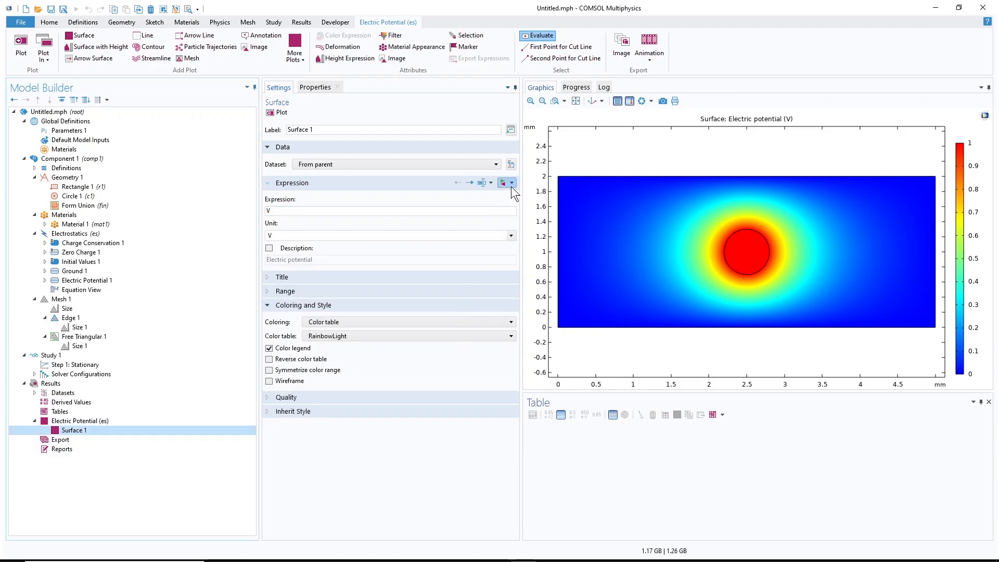
left_click(503, 182)
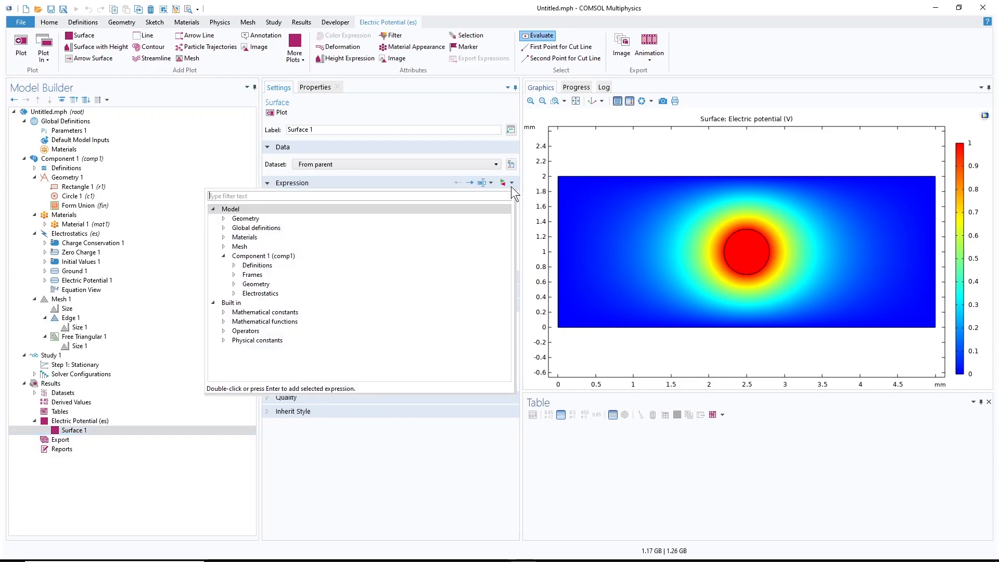
left_click(234, 294)
left_click(244, 312)
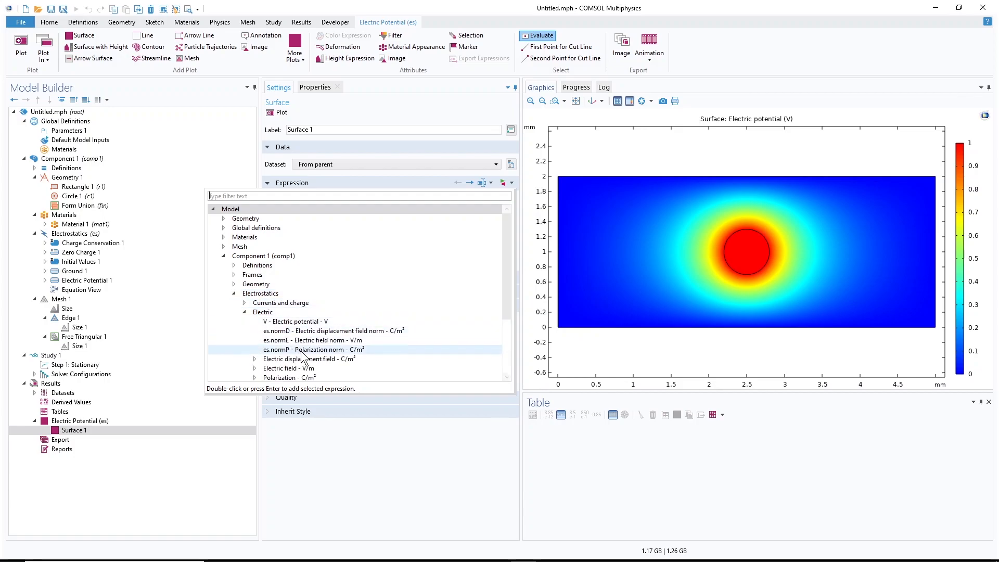
double_click(312, 328)
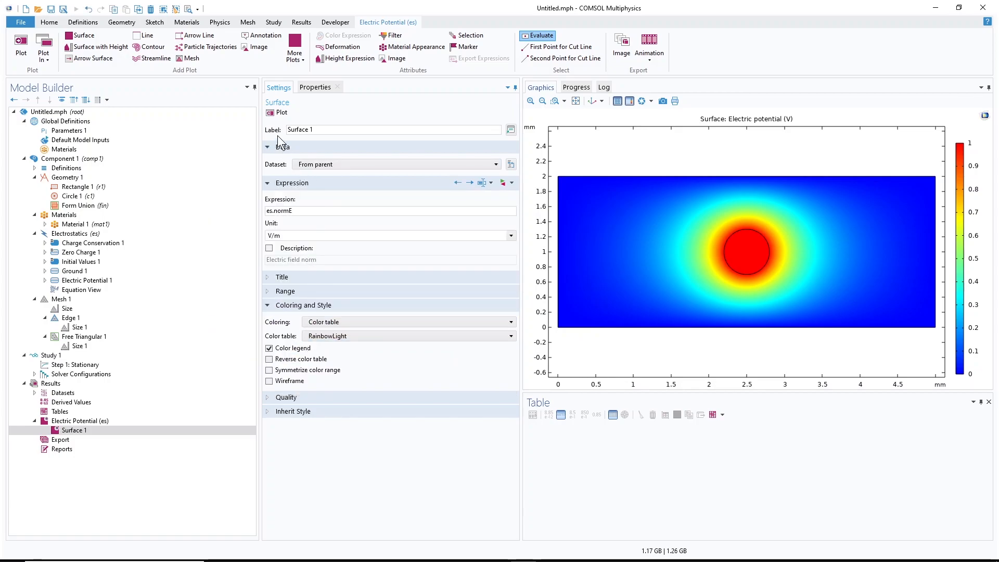
left_click(278, 113)
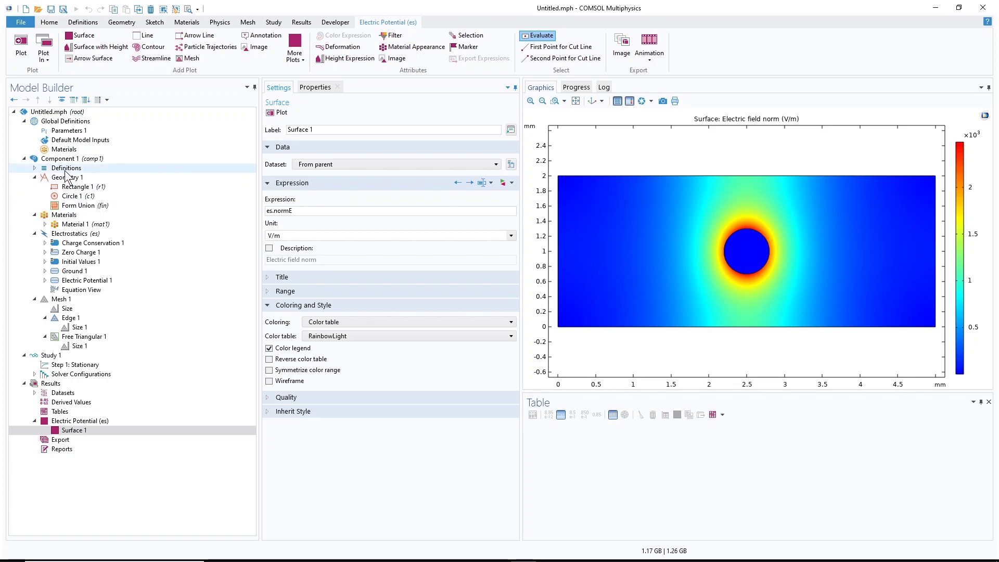
Add a Boundary Probe to the component's definitions and assign it to the circle's four boundaries.
left_click(62, 169)
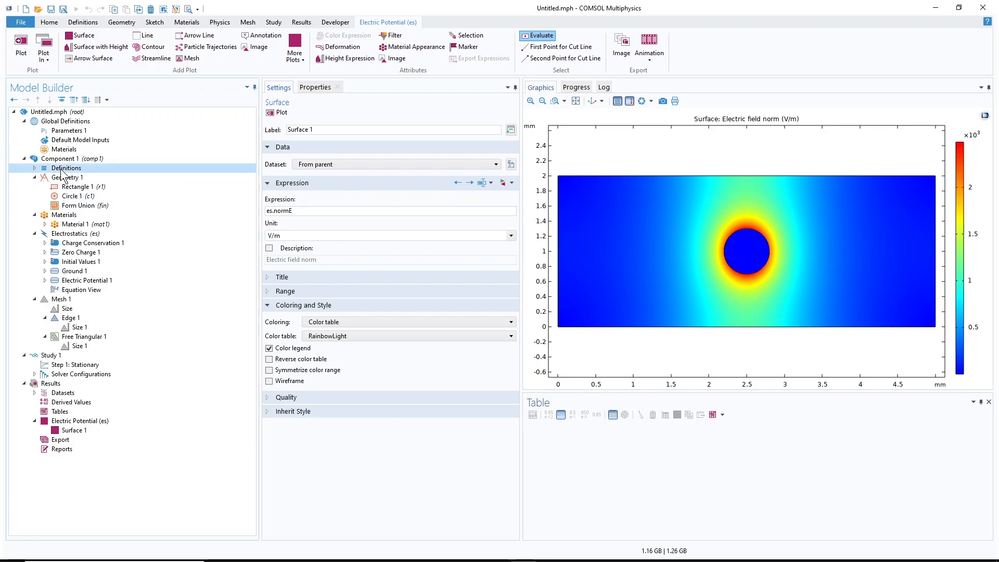
right_click(61, 169)
mouse_move(100, 214)
left_click(237, 226)
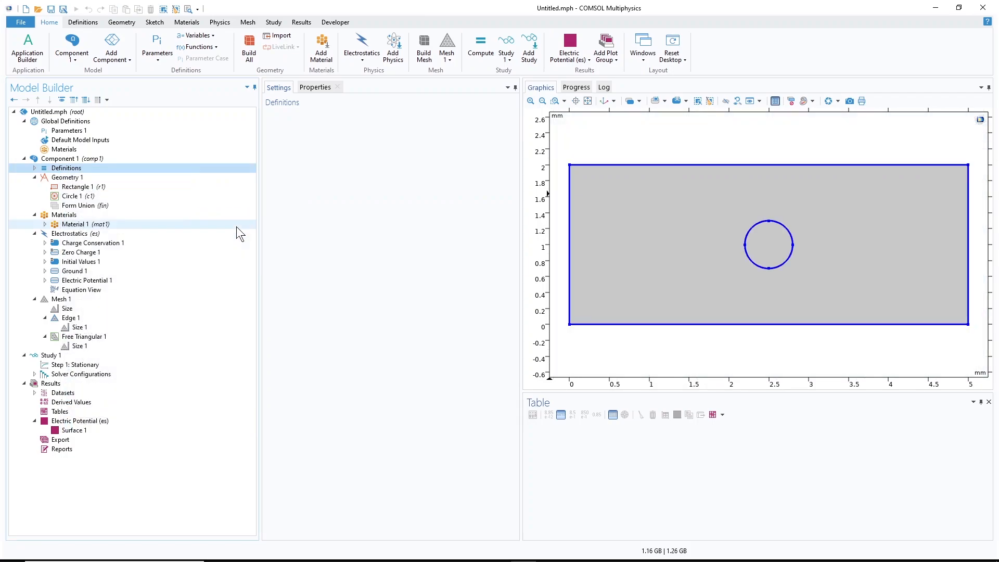
left_click(511, 245)
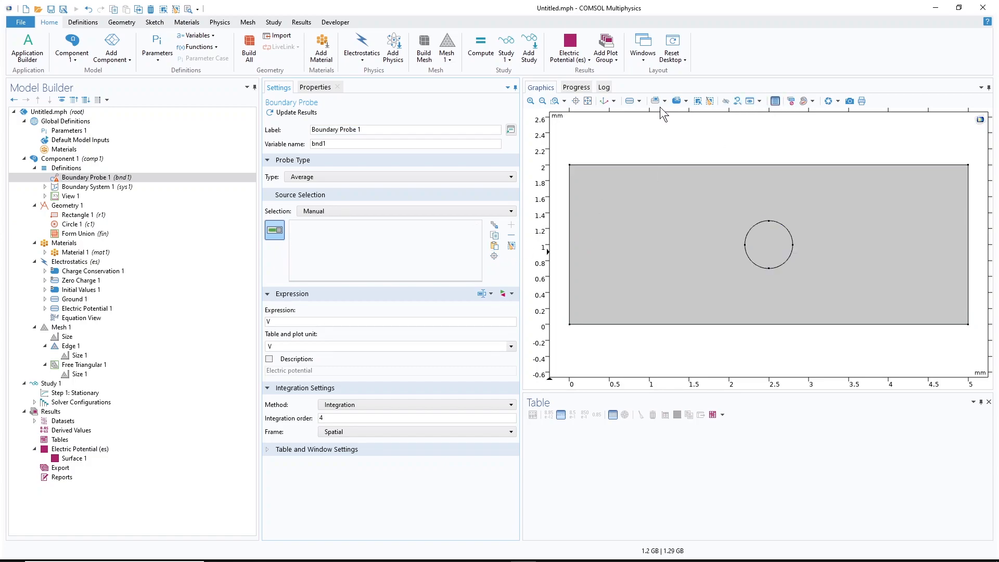
left_click_drag(718, 204, 813, 270)
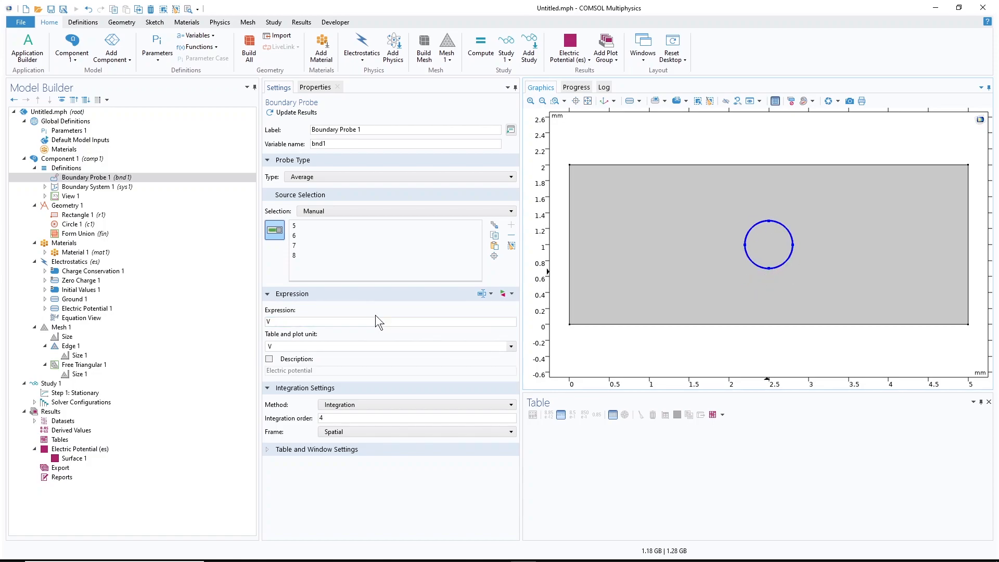
Set the boundary probe's expression to the electric field norm, es.normE, and its probe type to Maximum.
left_click(512, 293)
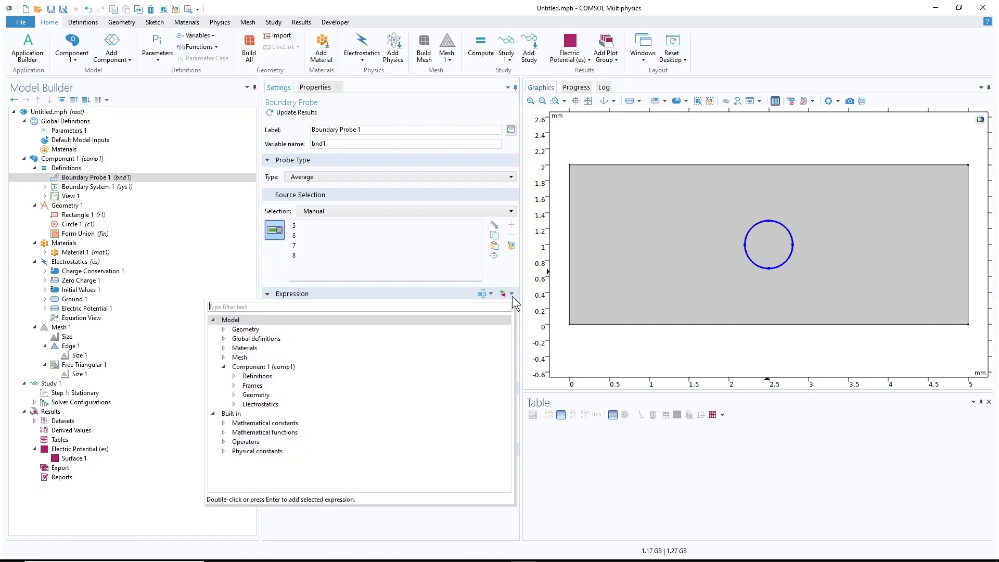
left_click(233, 404)
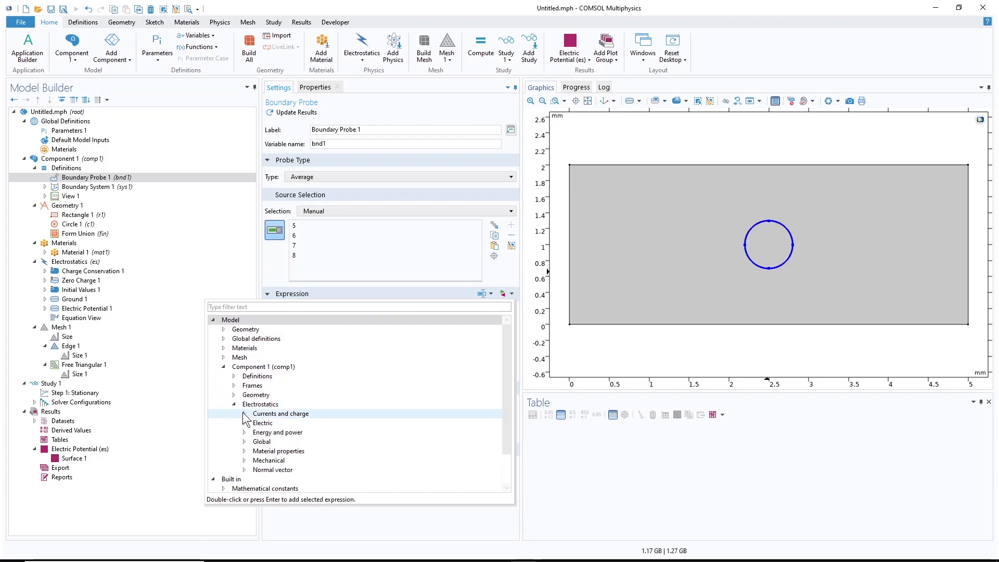
left_click(244, 423)
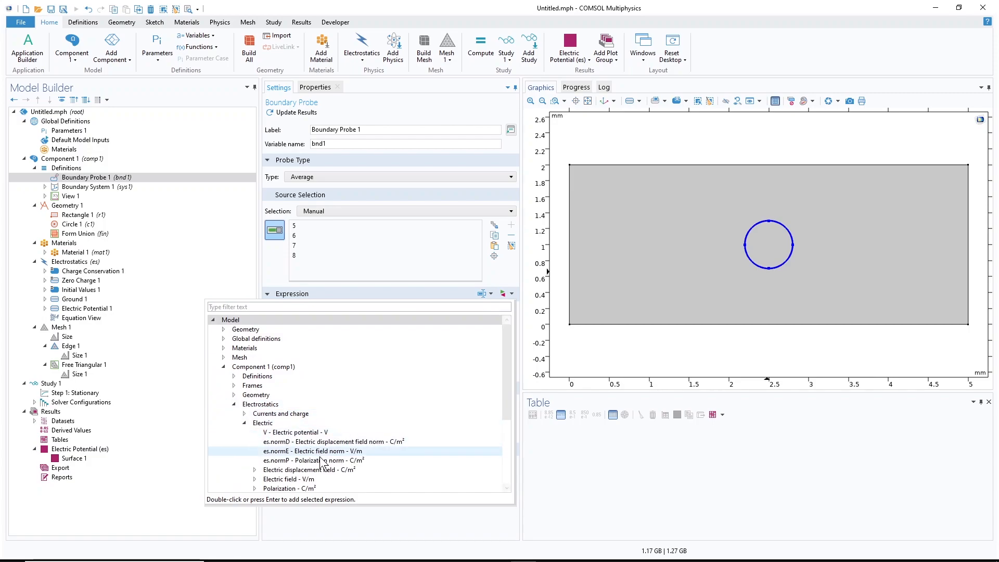
double_click(314, 452)
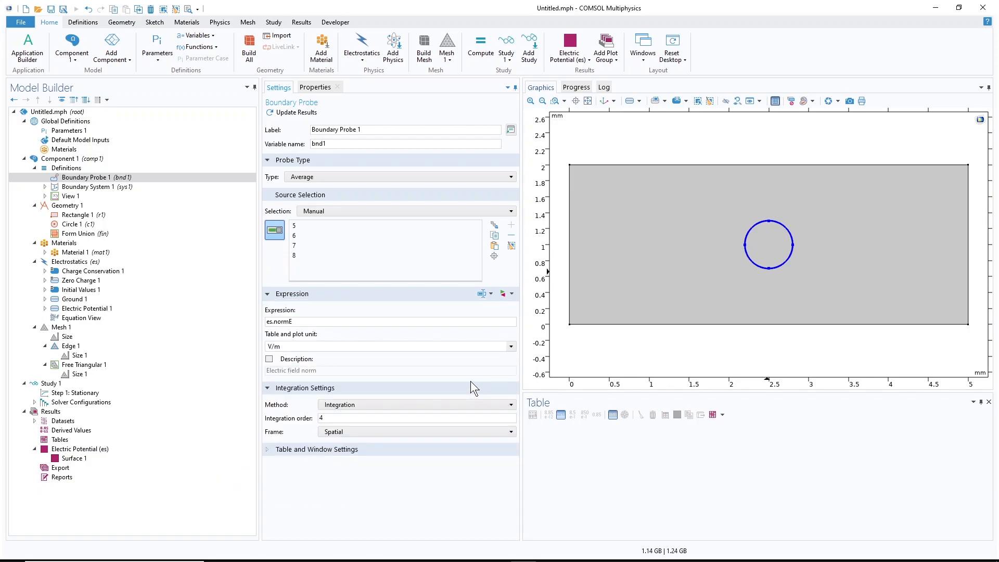
left_click(324, 177)
left_click(320, 197)
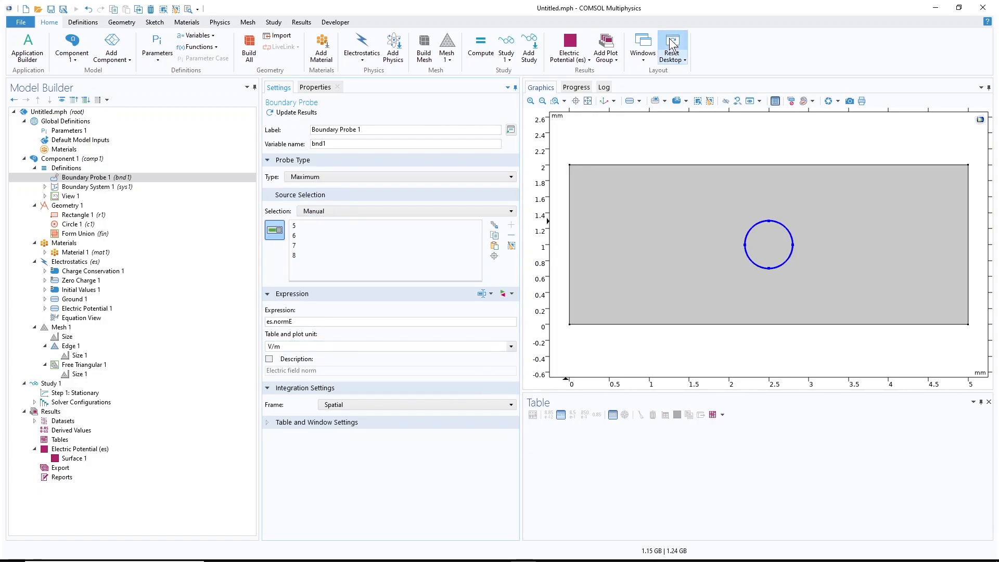
Multiply the boundary probe's expression by two so that it reads 2*es.normE.
left_click(555, 101)
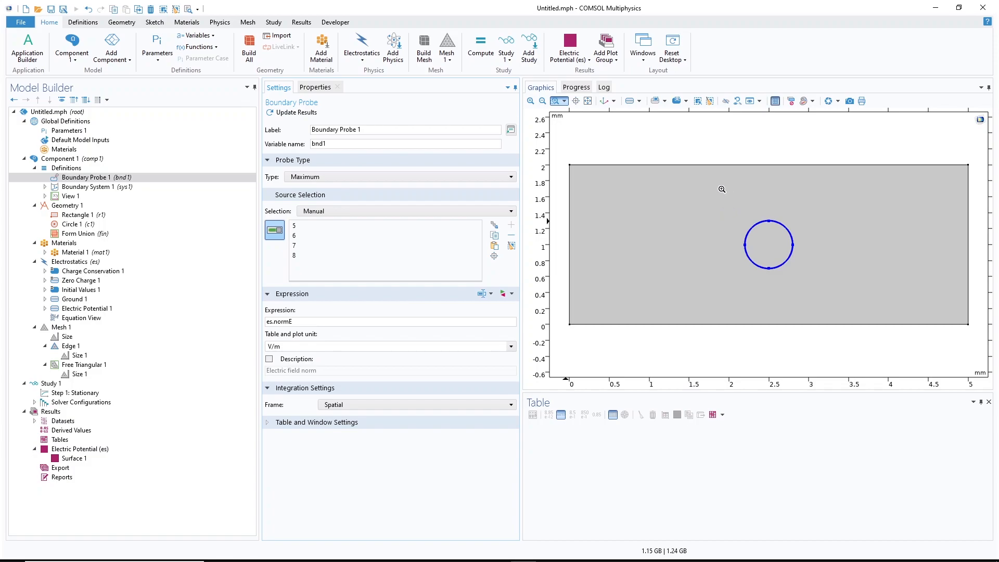
left_click_drag(728, 179, 827, 289)
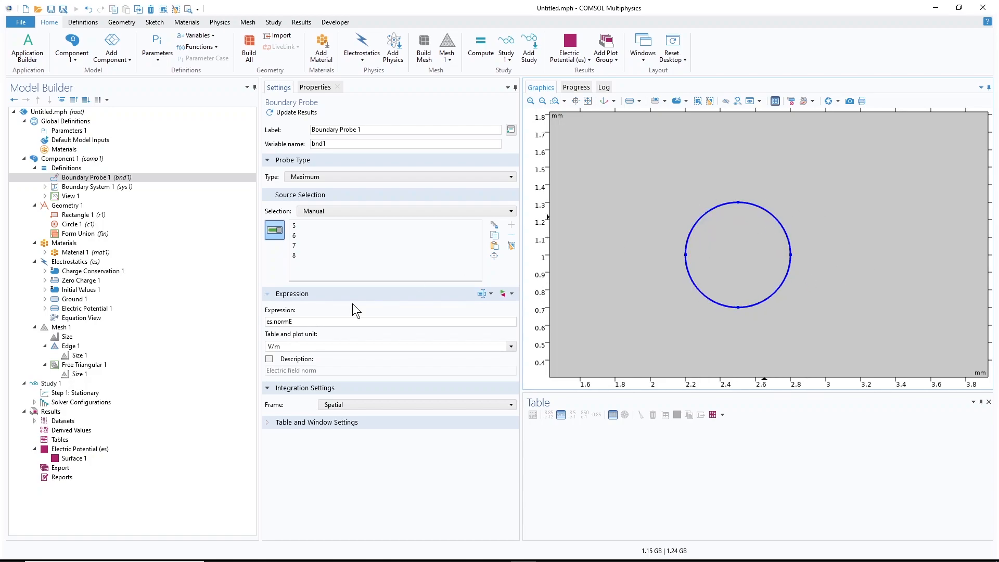
type("2*")
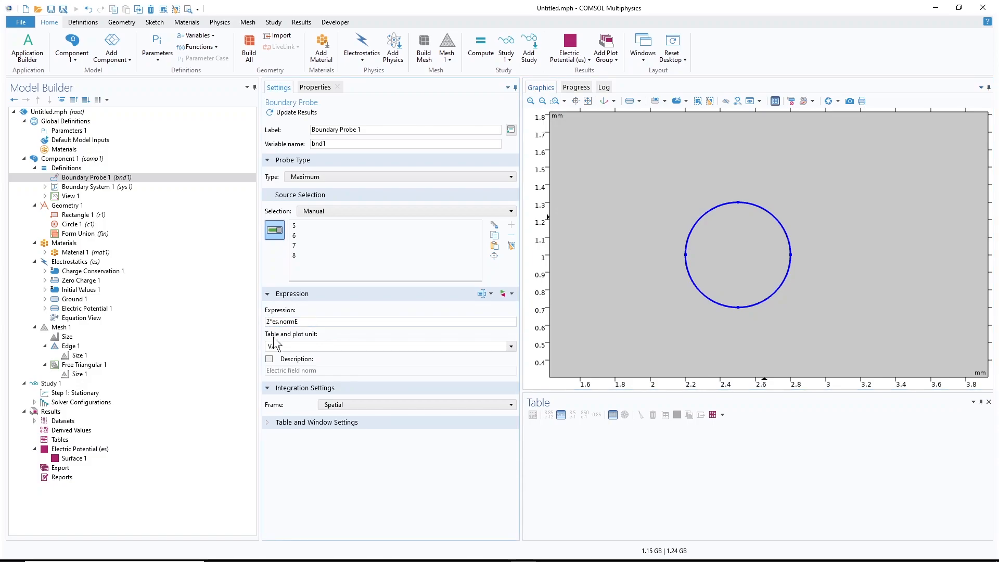
left_click(368, 464)
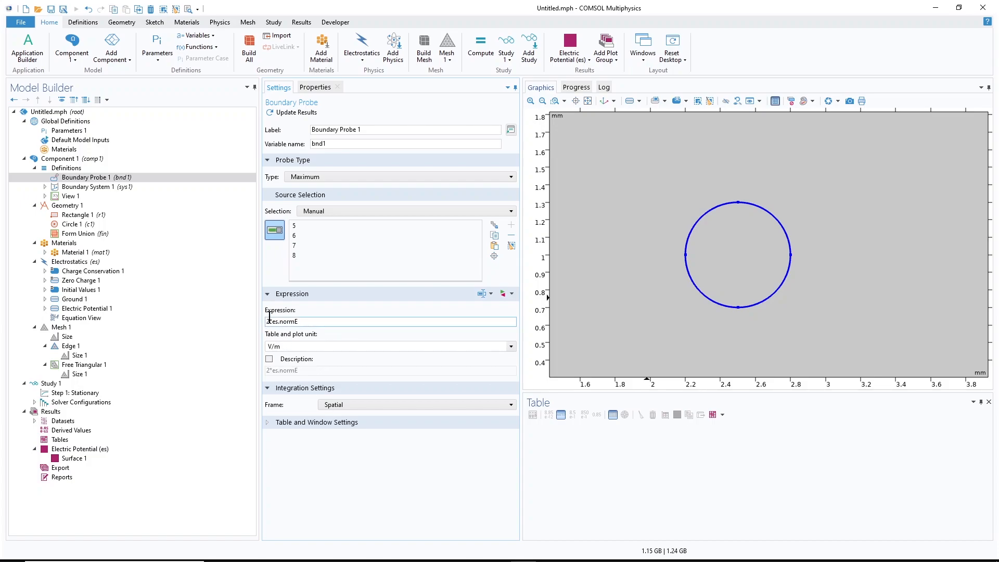
left_click(111, 177)
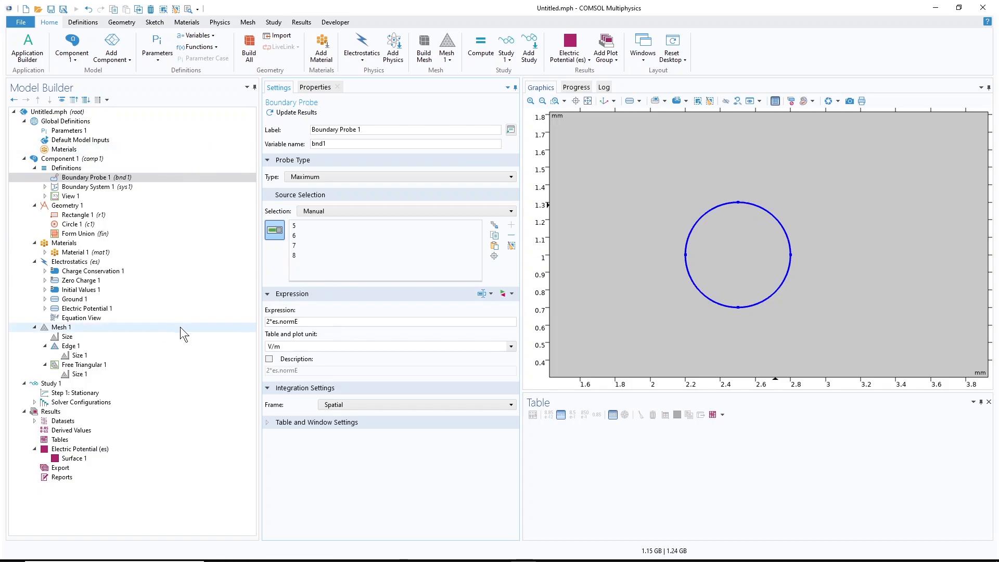
Add an Optimization step to Study 1 using the Nelder-Mead method with an optimality tolerance of 0.001.
right_click(54, 385)
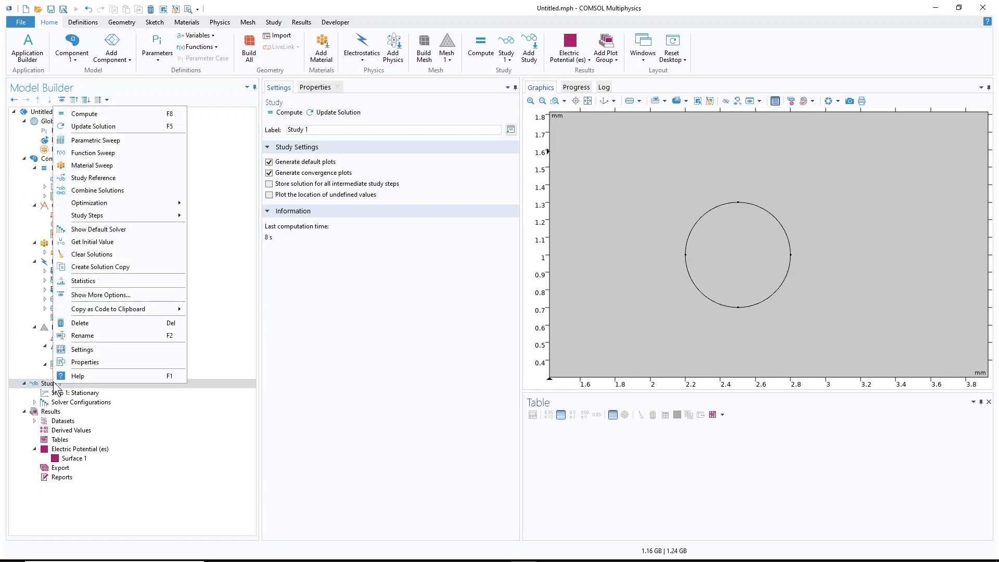
mouse_move(123, 202)
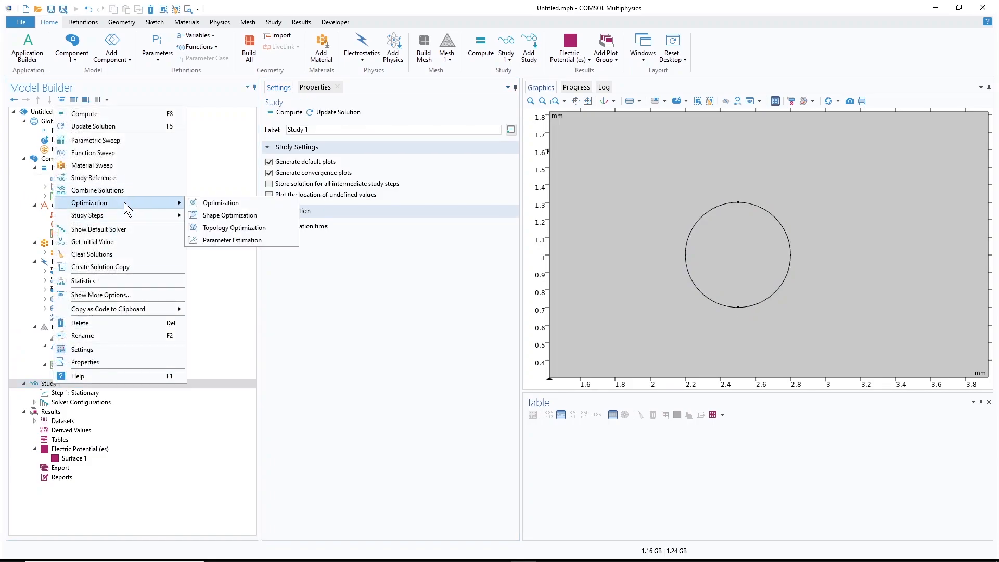
left_click(222, 202)
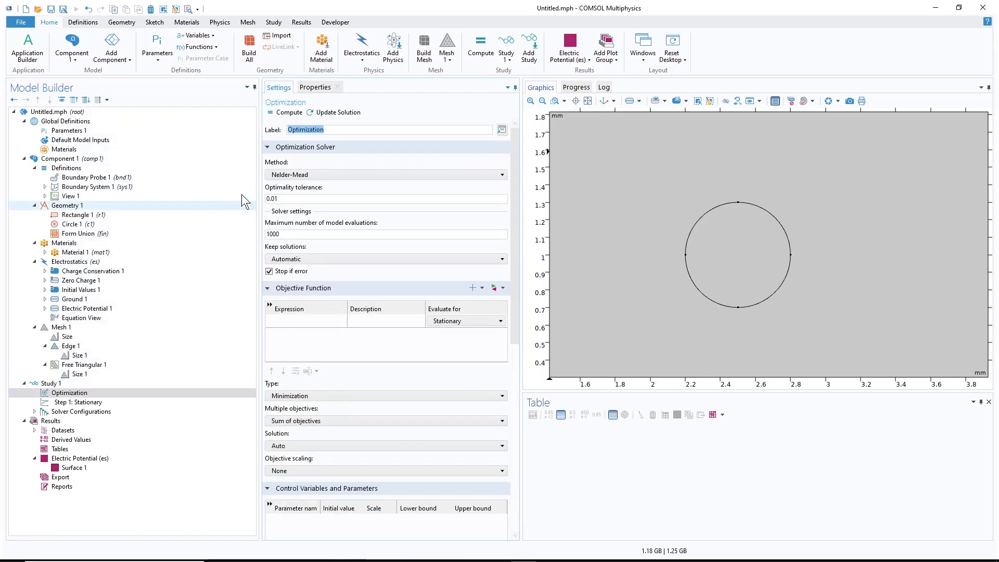
left_click(309, 174)
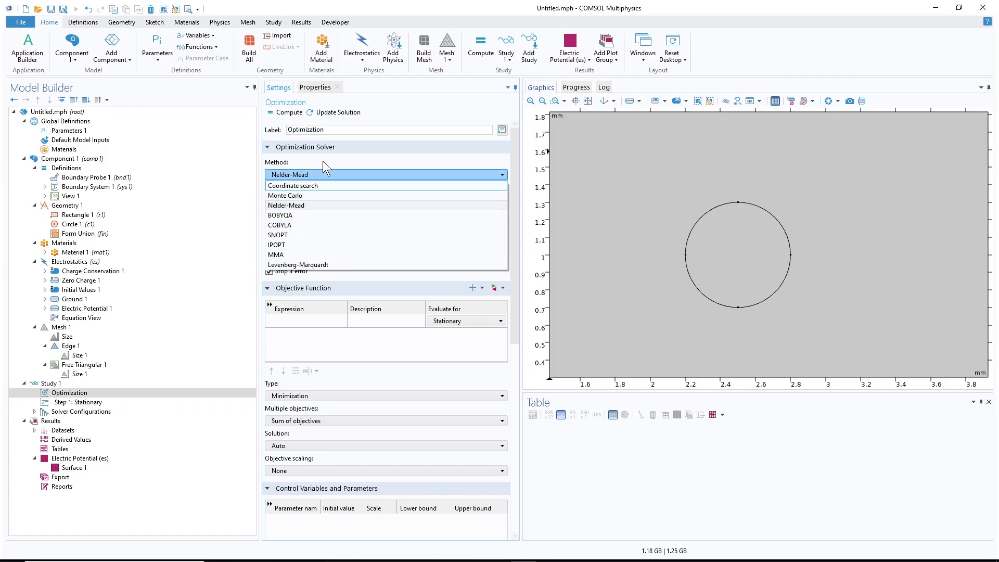
left_click(294, 176)
left_click(271, 199)
type("000")
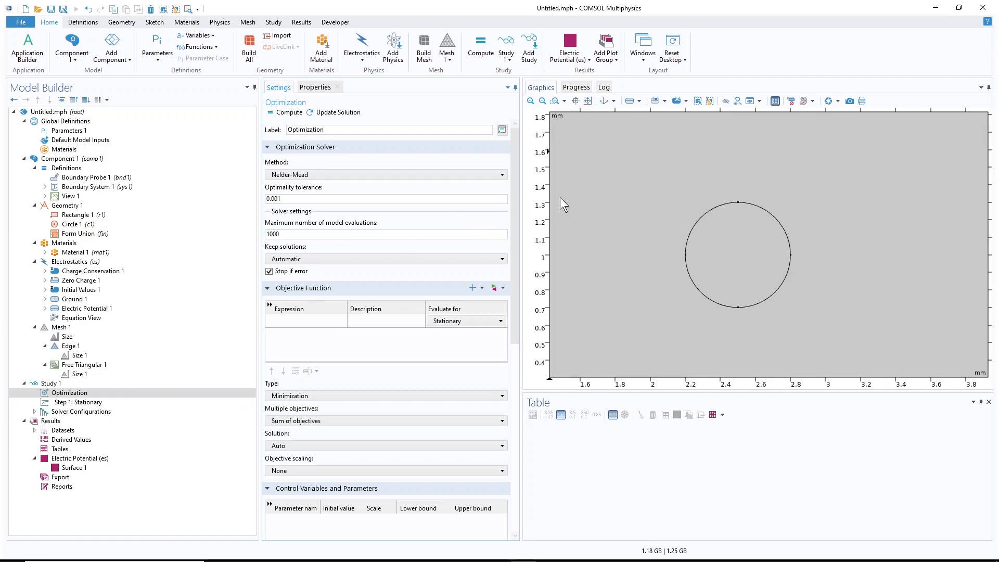
Add the Boundary Probe 1 variable, comp1.bnd1, as the objective function expression of the Optimization step.
left_click_drag(518, 170, 514, 229)
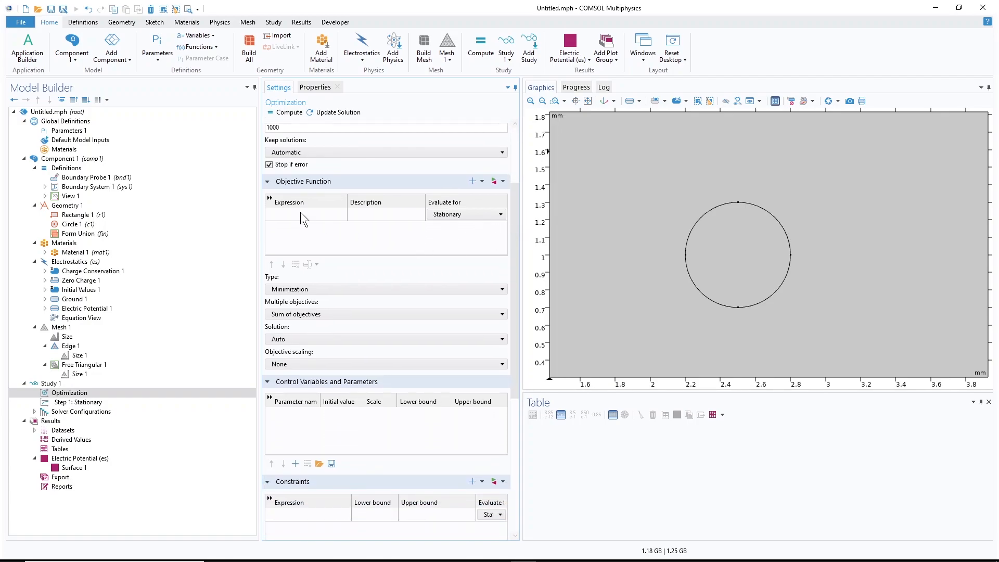
left_click(124, 177)
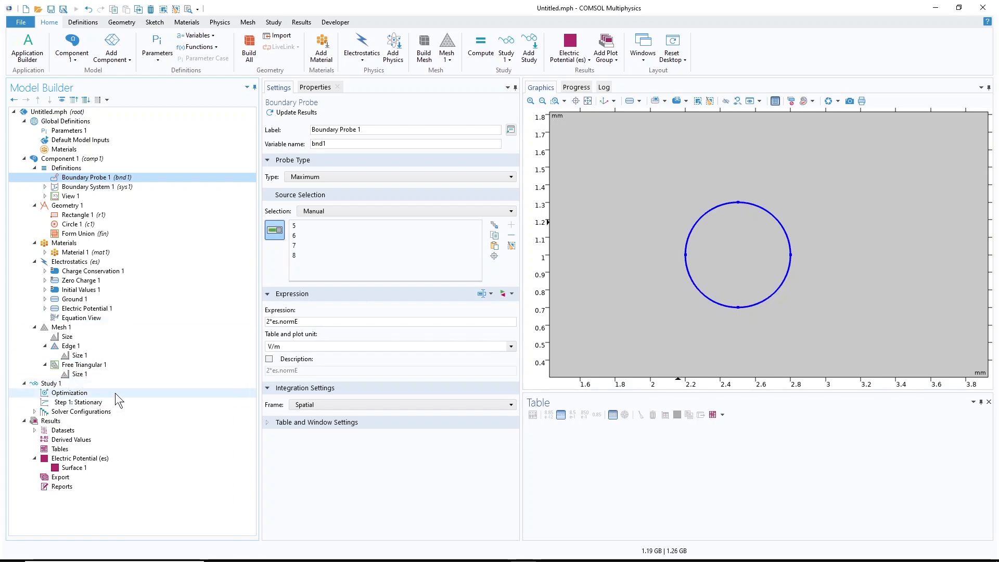
left_click(80, 393)
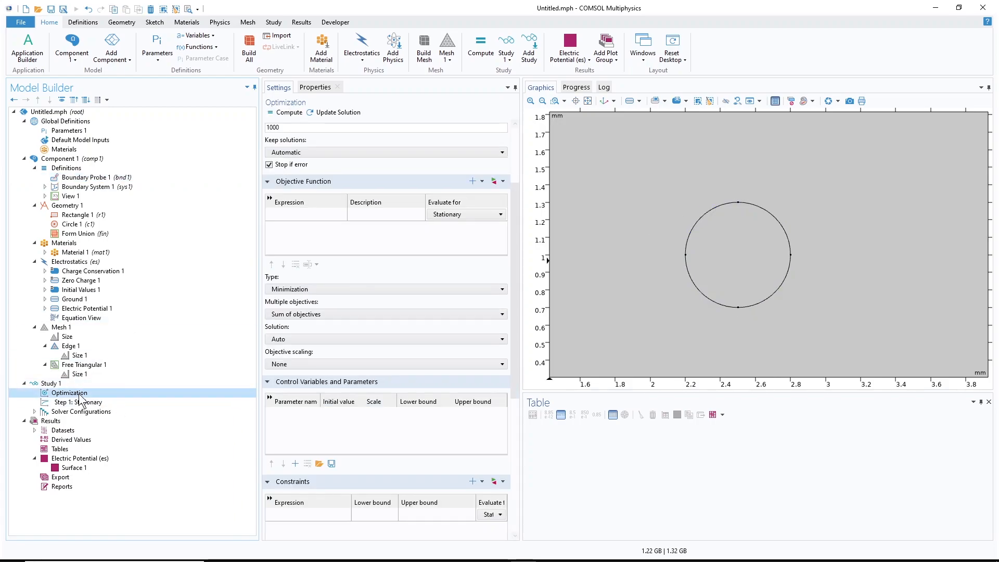
left_click(473, 181)
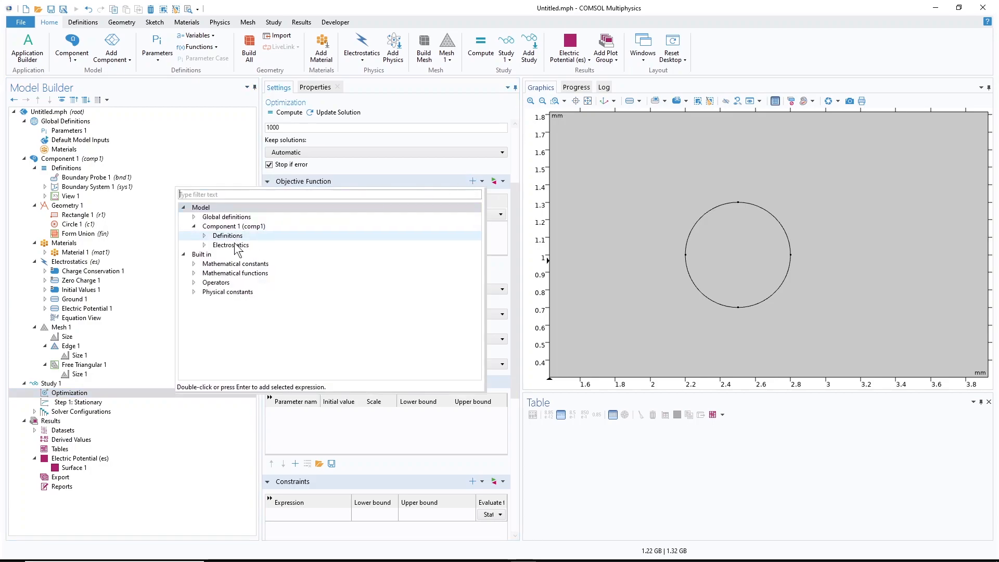
left_click(205, 235)
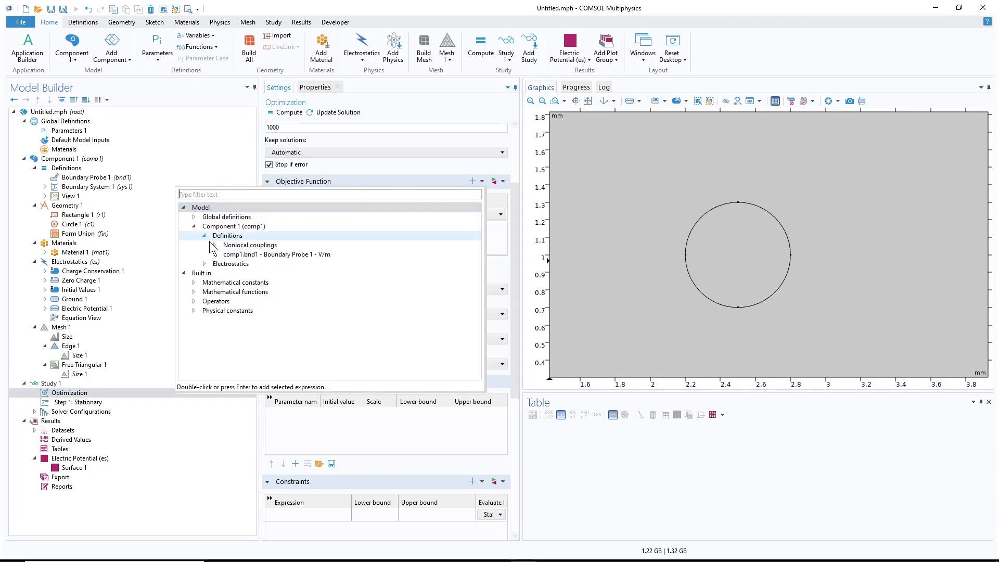
double_click(288, 254)
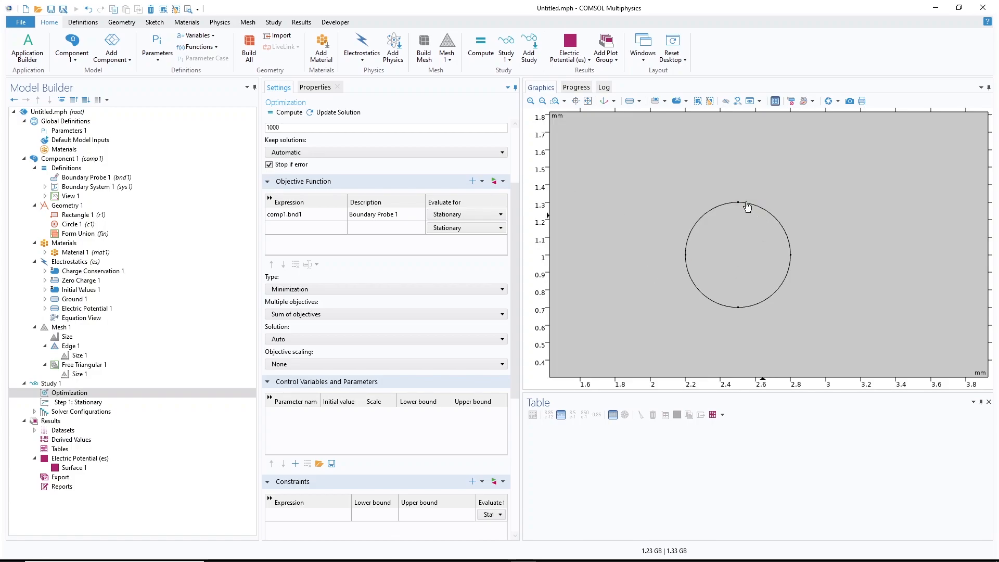
Rewrite the objective expression as the squared difference from a 1500 V/m target: (comp1.bnd1-1500)^2.
left_click(328, 213)
left_click(311, 217)
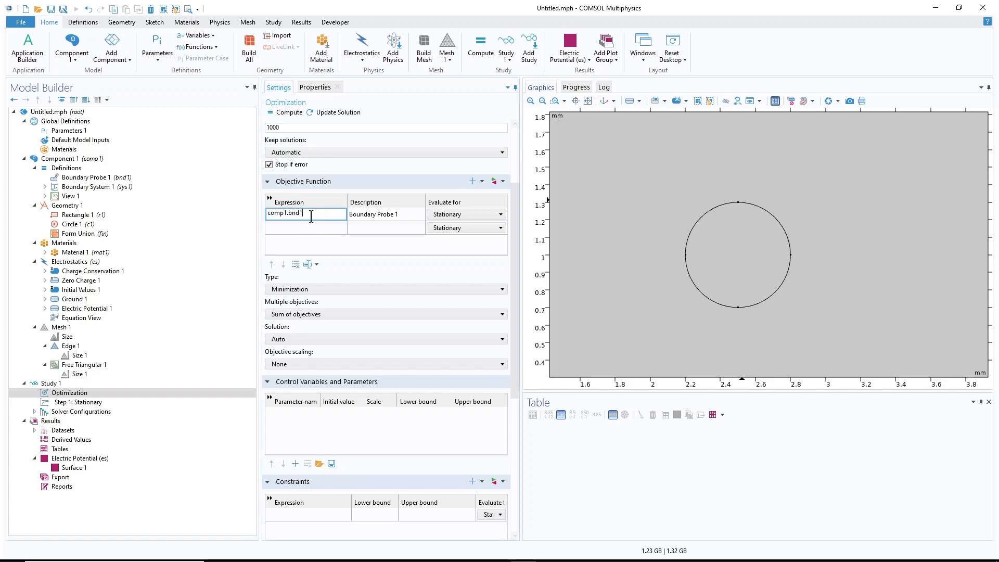
type("-1500")
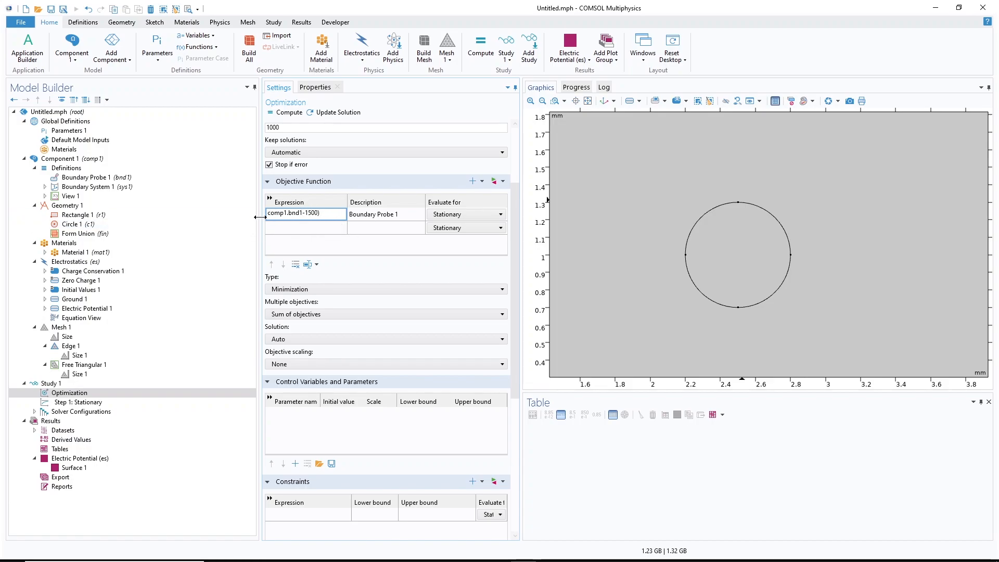
type("(")
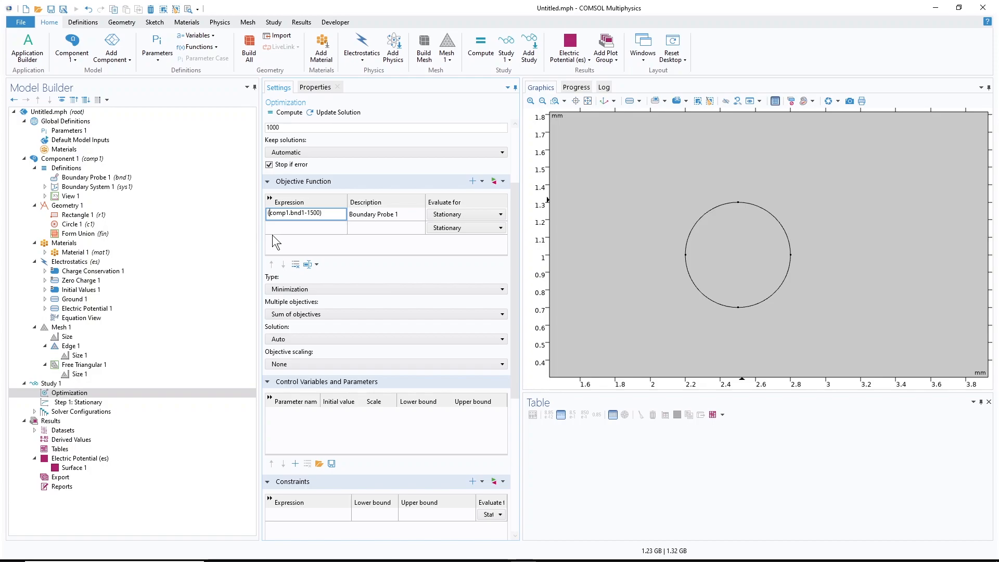
left_click(328, 210)
key("Return")
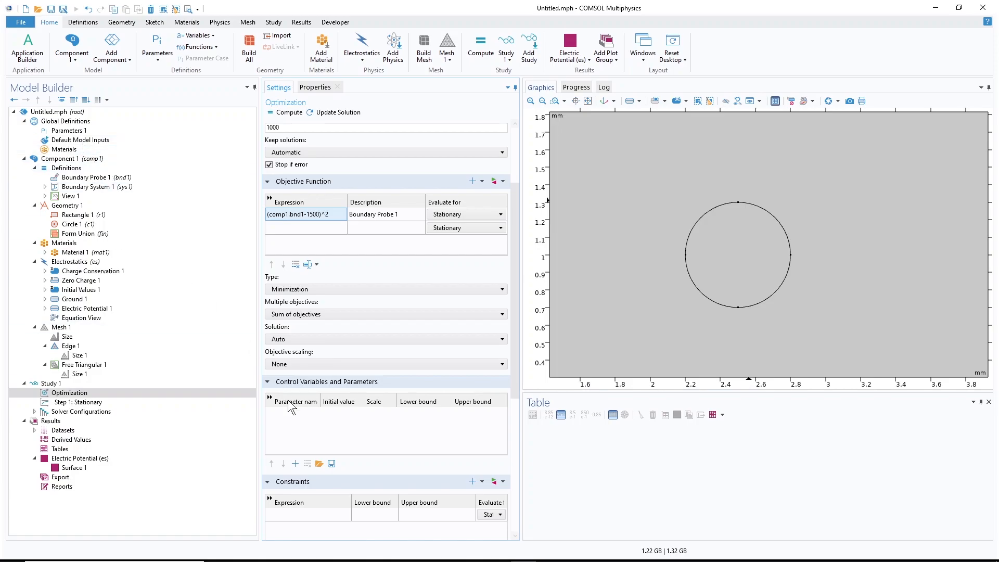
Add the radius parameter r as control parameter with a lower bound of 0.02 and an upper bound of 0.98.
left_click(295, 462)
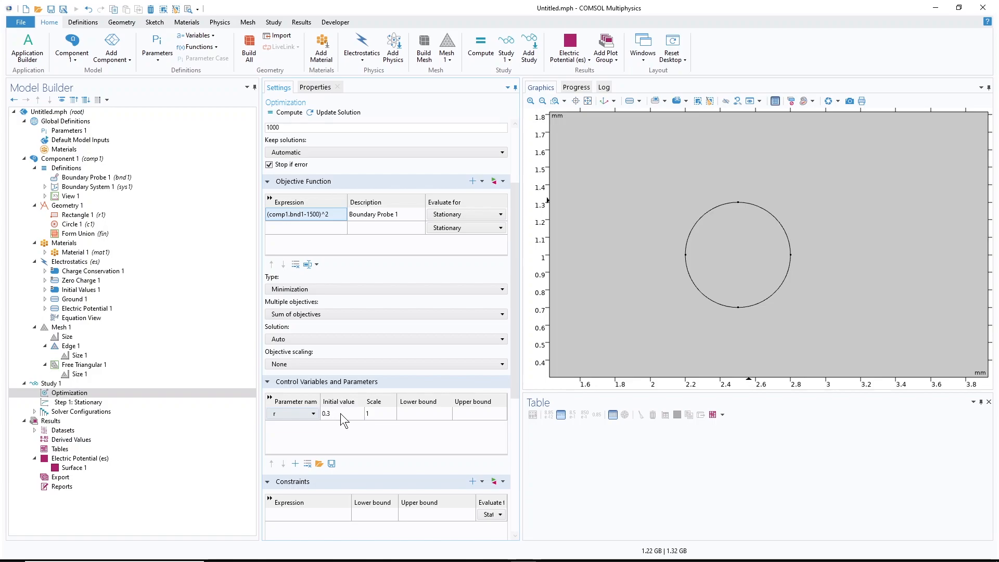
left_click(432, 417)
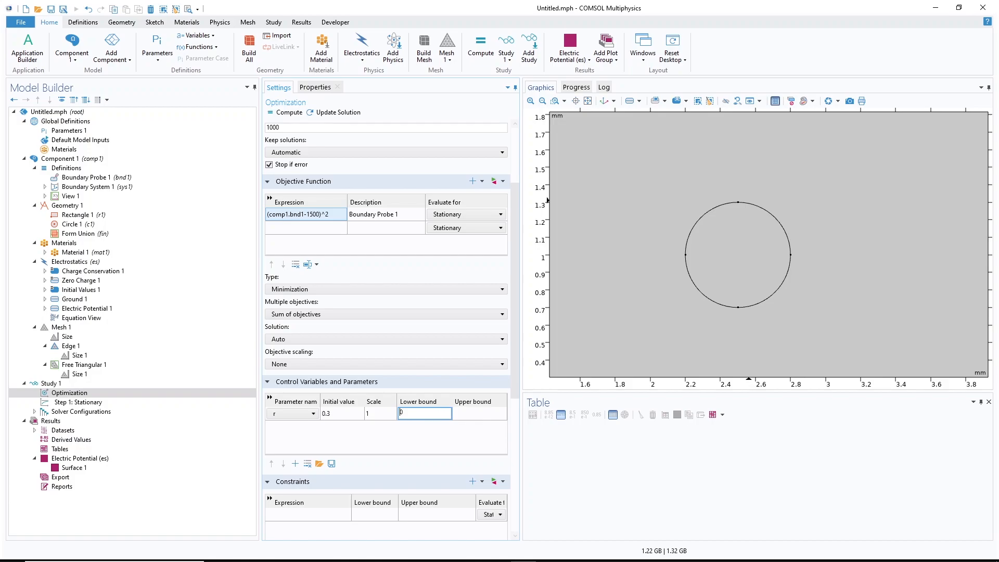
left_click(488, 414)
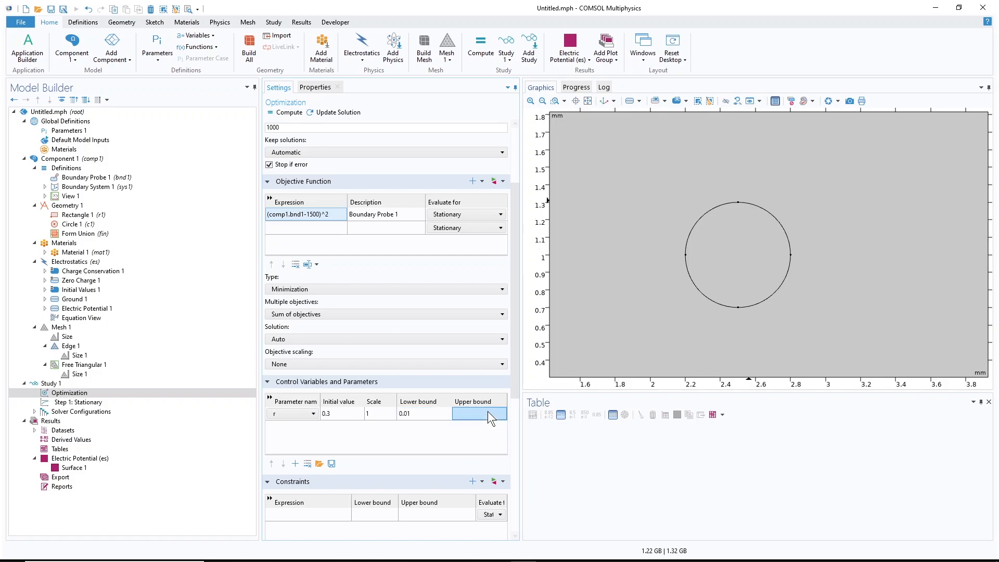
left_click(587, 100)
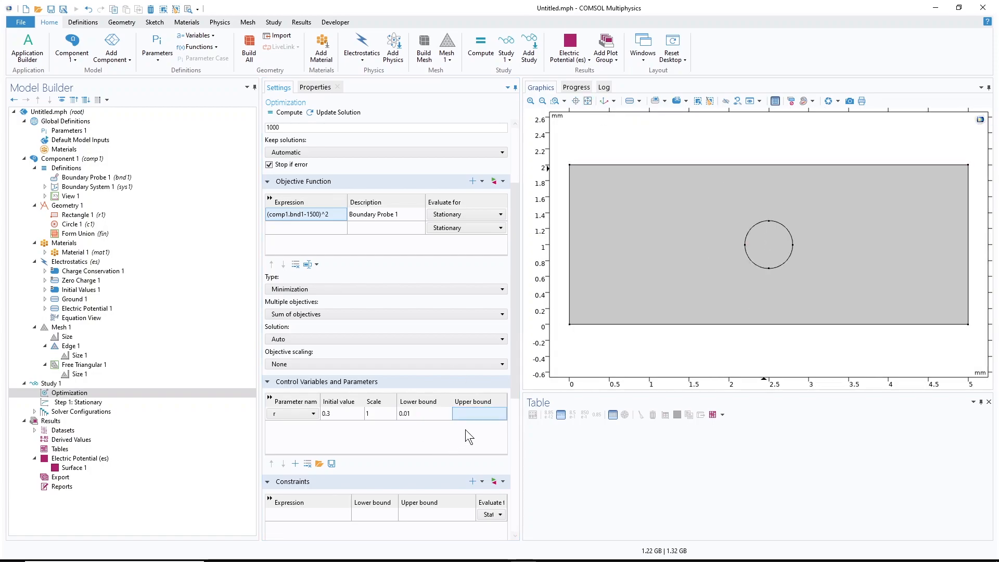
type("0.")
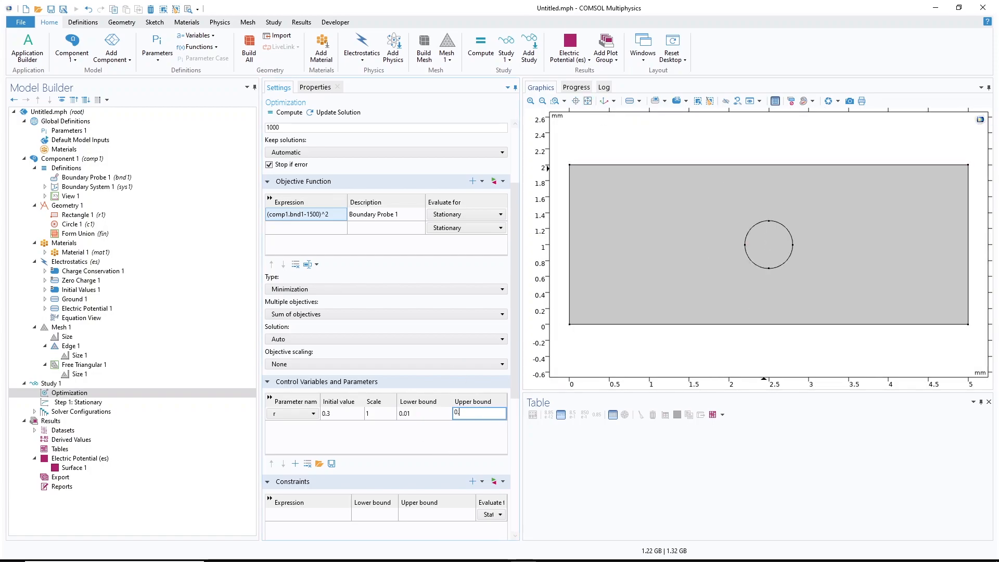
type("98")
left_click(422, 413)
left_click(422, 413)
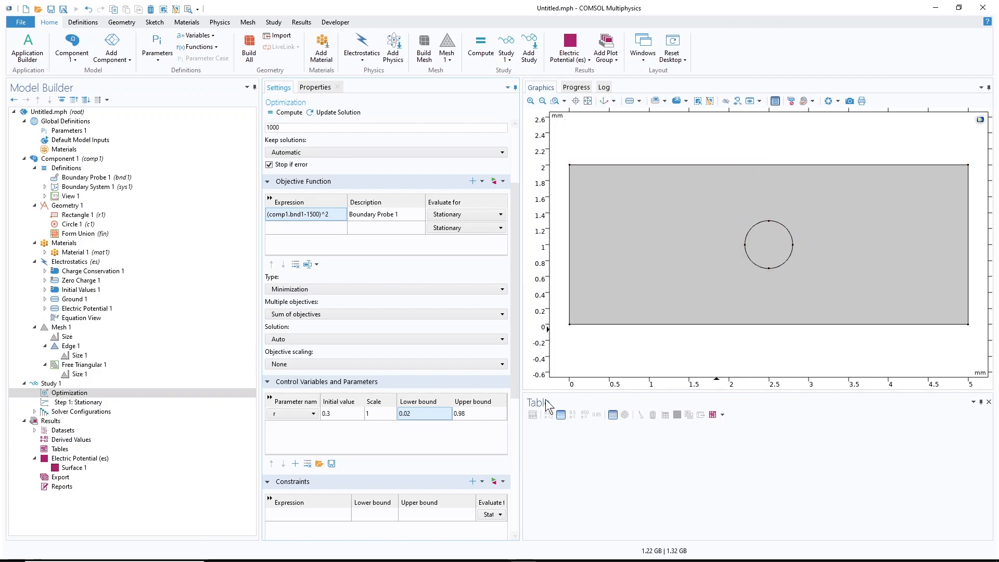
Review the remaining optimization settings, compute the optimization study and show the probe plot while it solves.
scroll(514, 419, "down", 5)
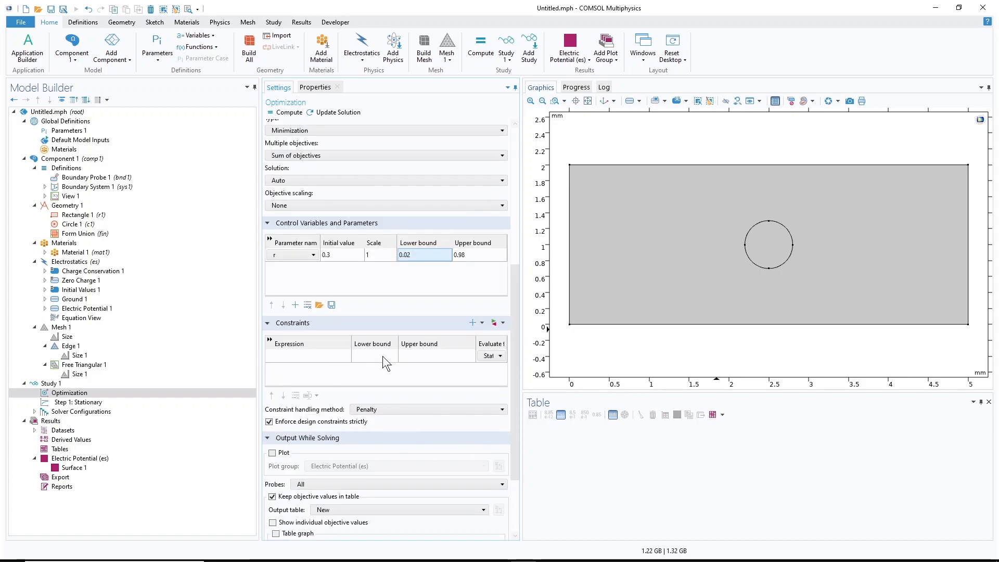
left_click_drag(517, 311, 517, 166)
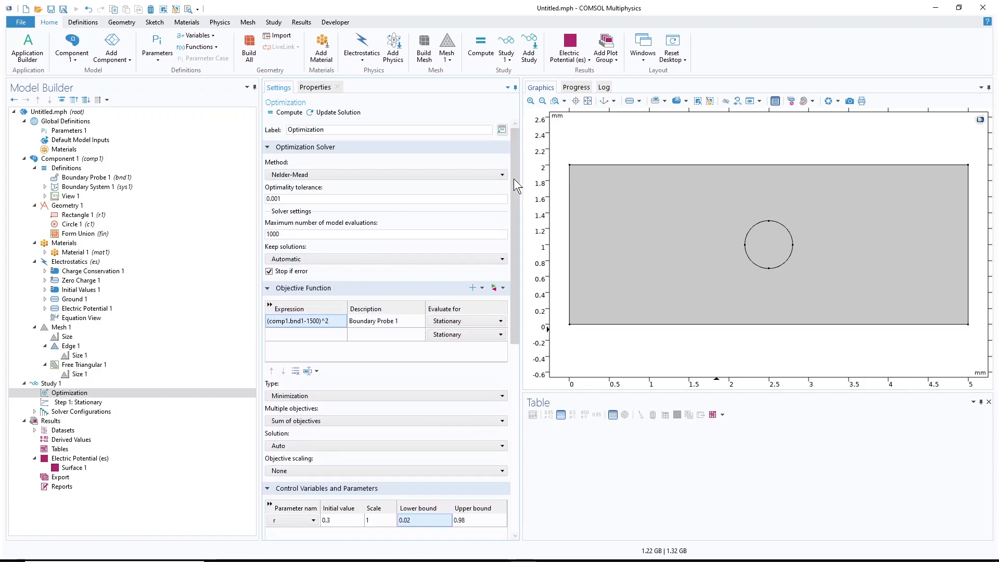
left_click(294, 115)
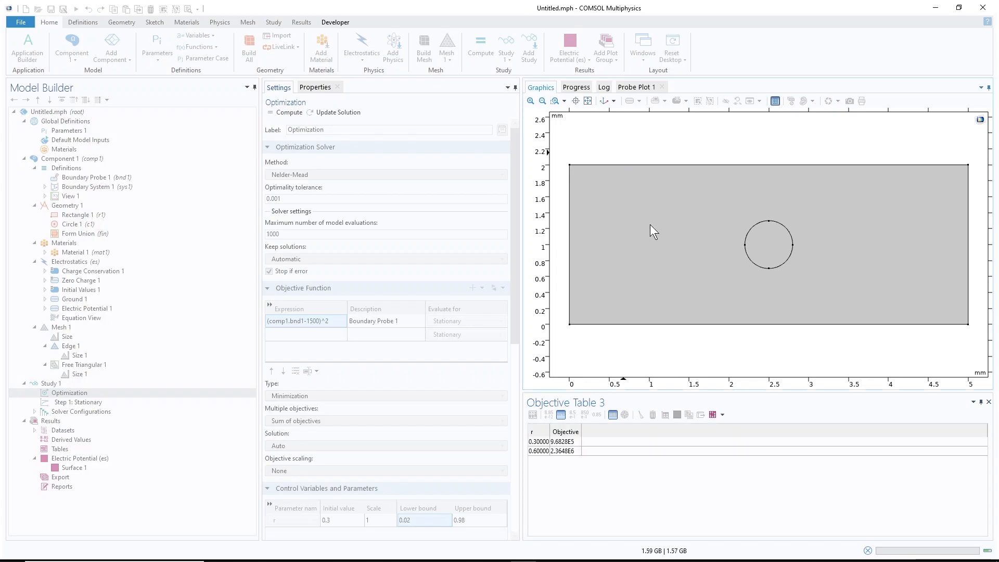
left_click(643, 87)
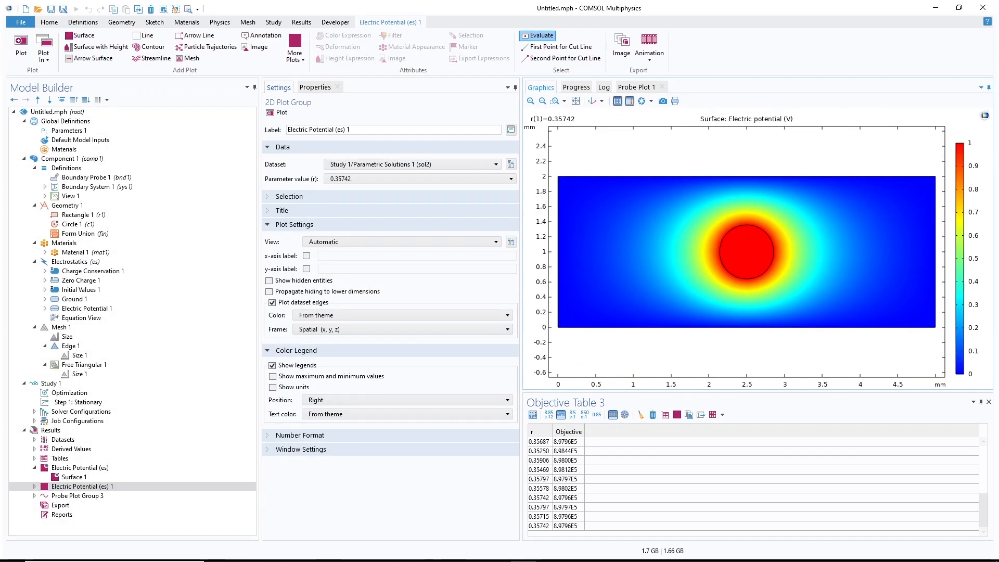
Change the surface expression in the Electric Potential (es) 1 plot group to the electric field norm, es.normE, and plot it.
left_click(34, 486)
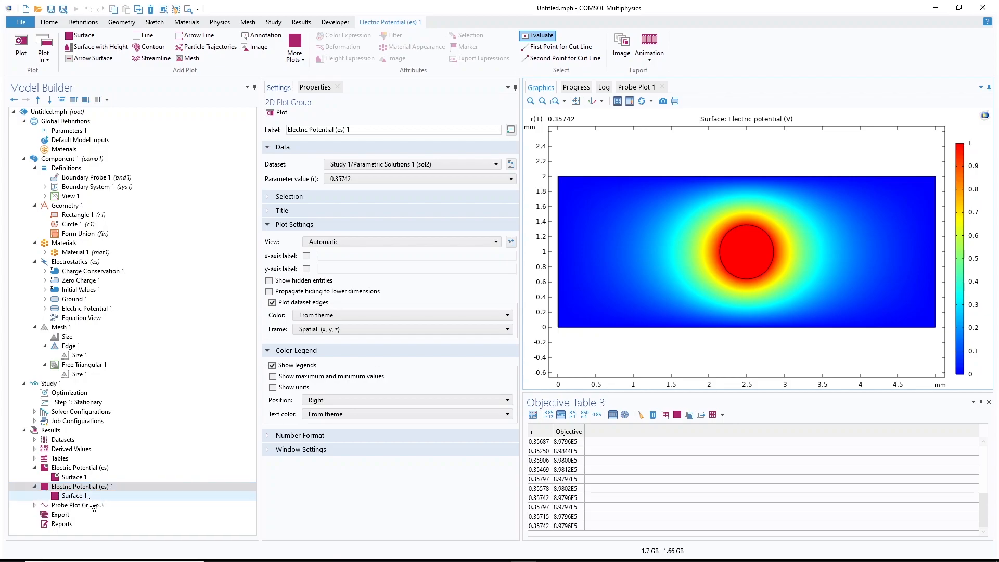
left_click(73, 496)
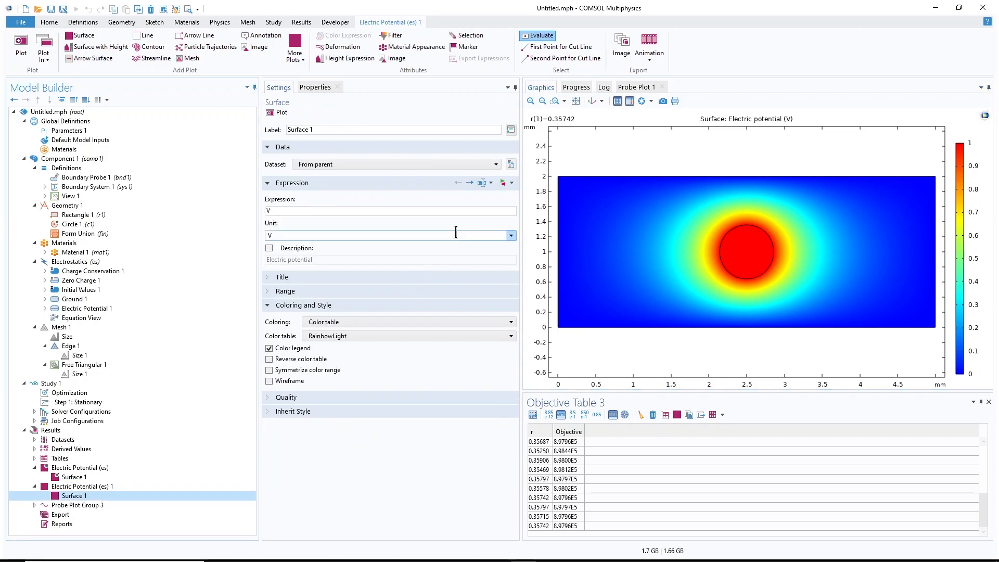
left_click(504, 182)
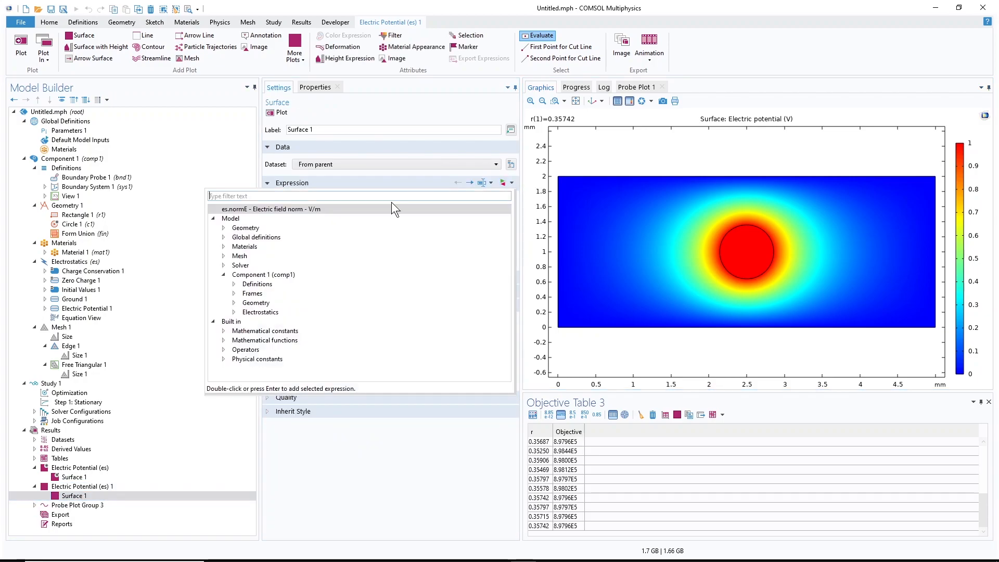
double_click(304, 209)
left_click(279, 112)
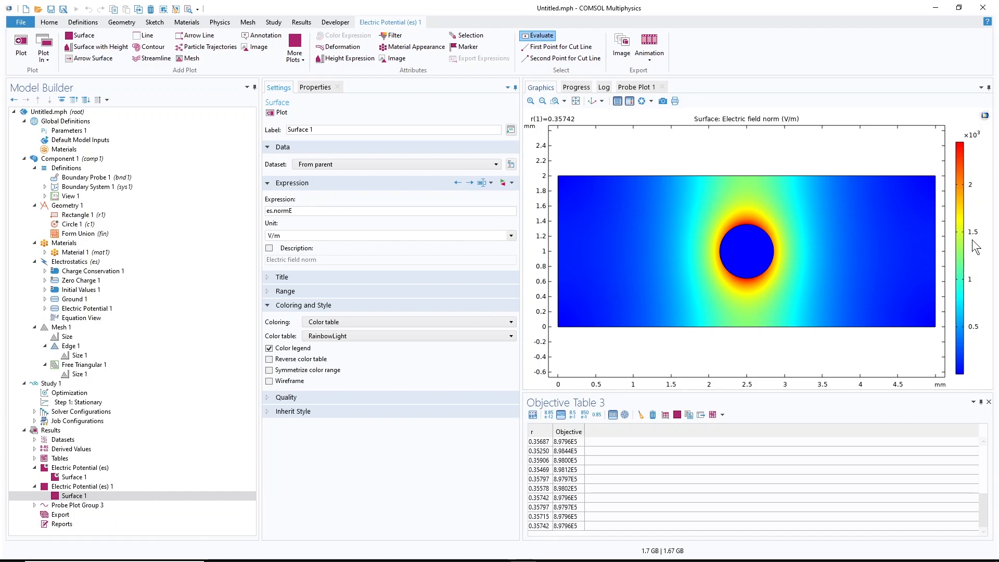
Compare the optimization objective with the electric field norm plot, examining the field around the circle up close.
left_click(77, 393)
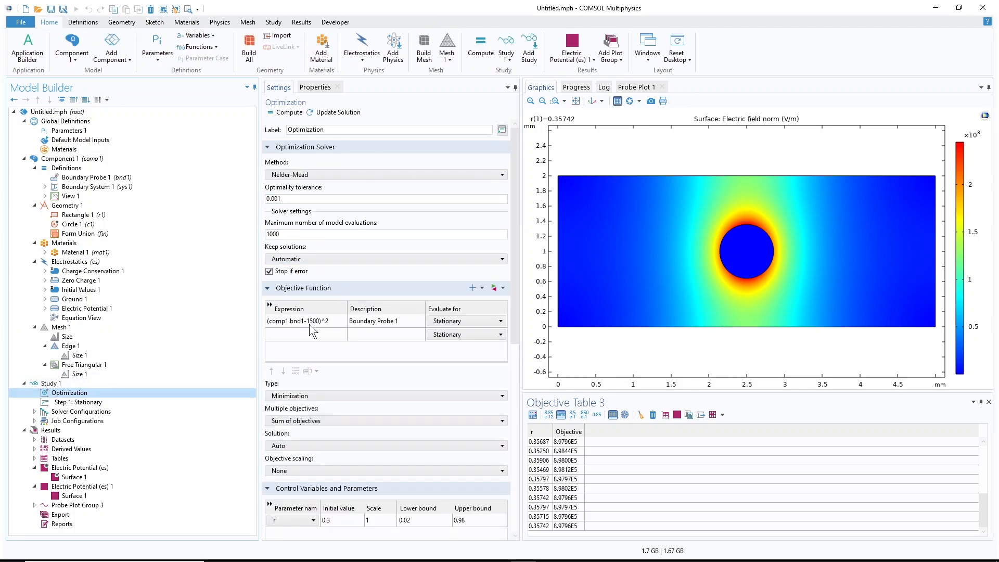
left_click(74, 496)
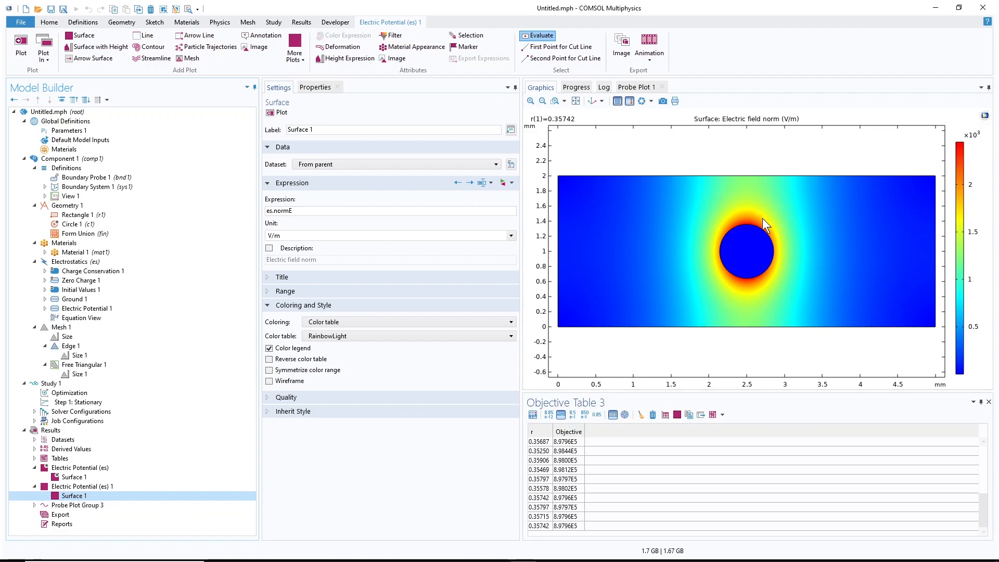
left_click(554, 101)
left_click_drag(809, 350, 694, 156)
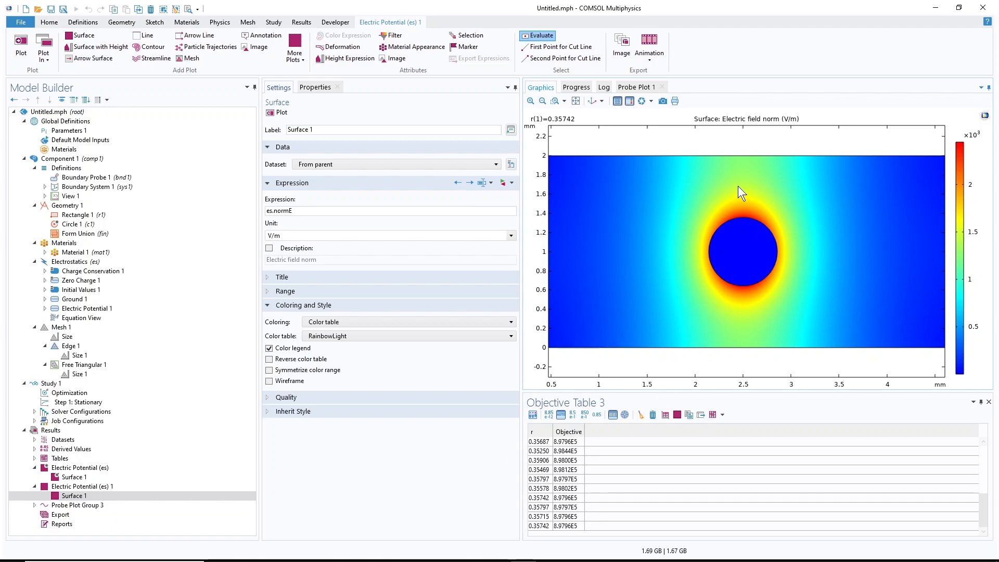
Change the target value in the optimization objective to 5000, giving (comp1.bnd1-5000)^2.
left_click(85, 391)
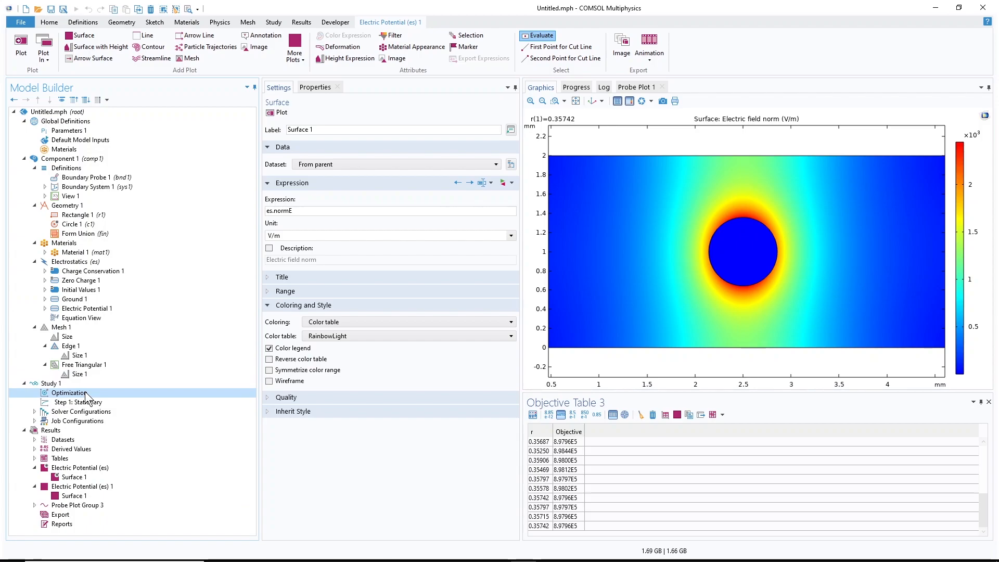
left_click(314, 324)
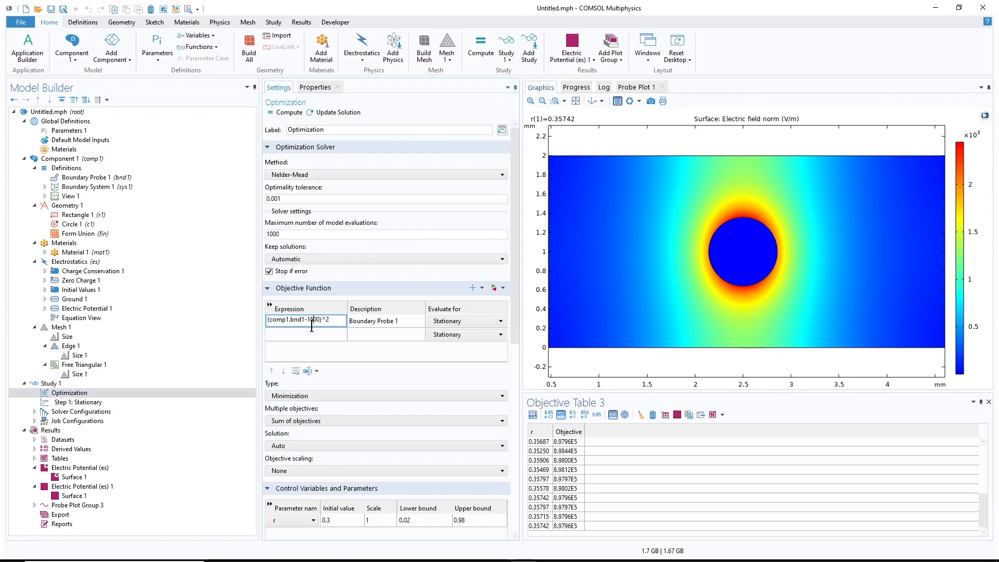
left_click_drag(307, 321, 313, 320)
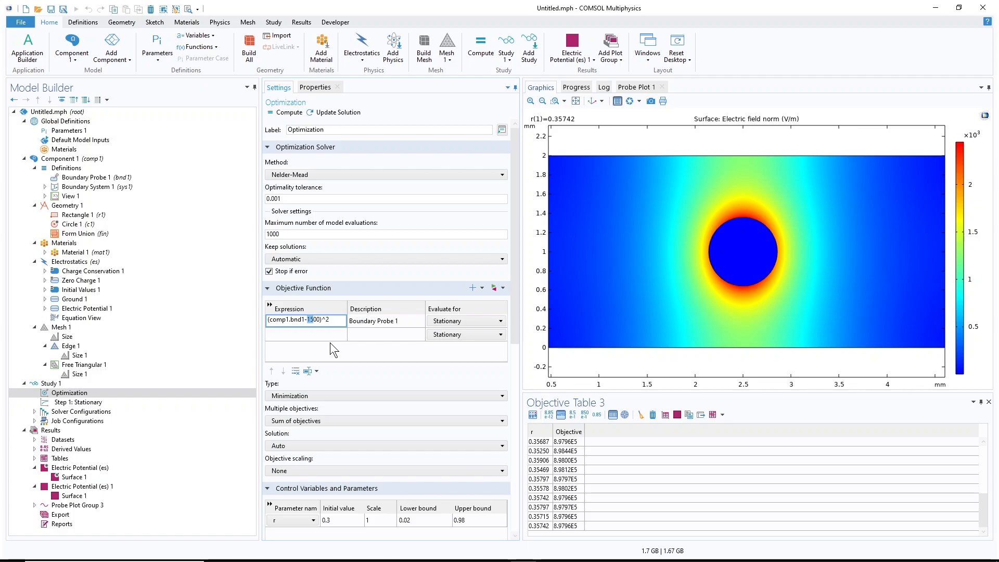
key("Return")
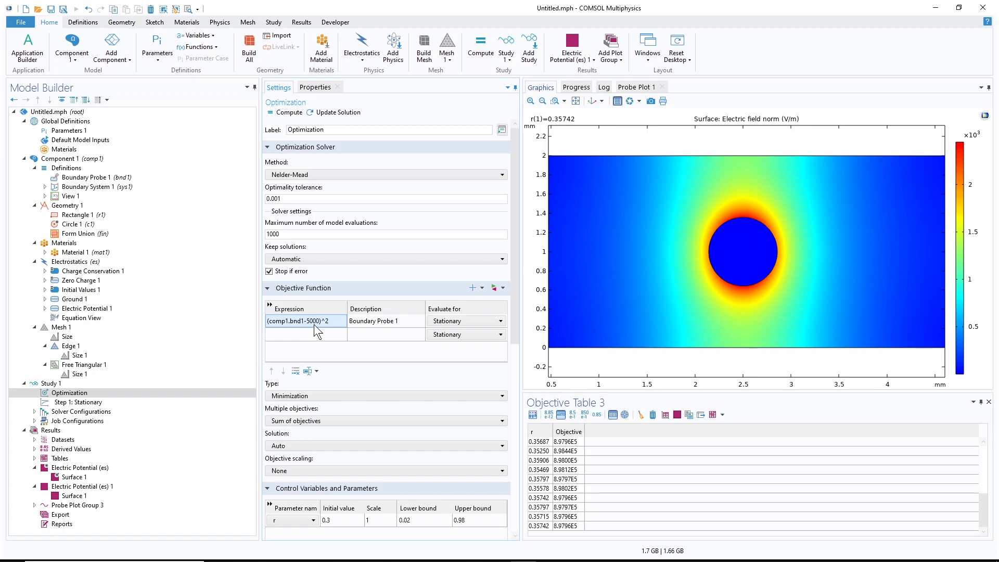
Compute the optimization for the new target and check both the probe's iteration history and the field norm plot.
left_click(289, 113)
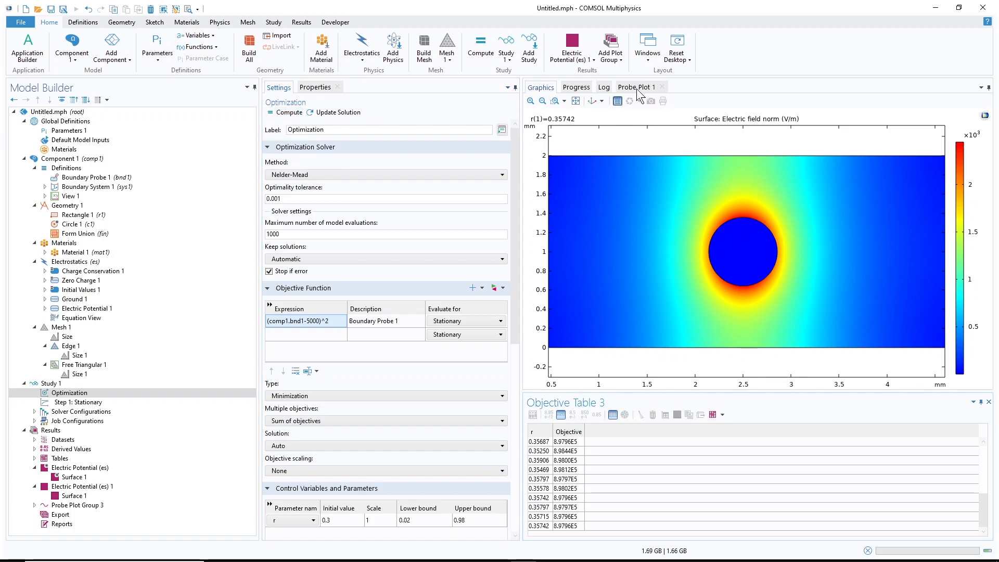
left_click(645, 88)
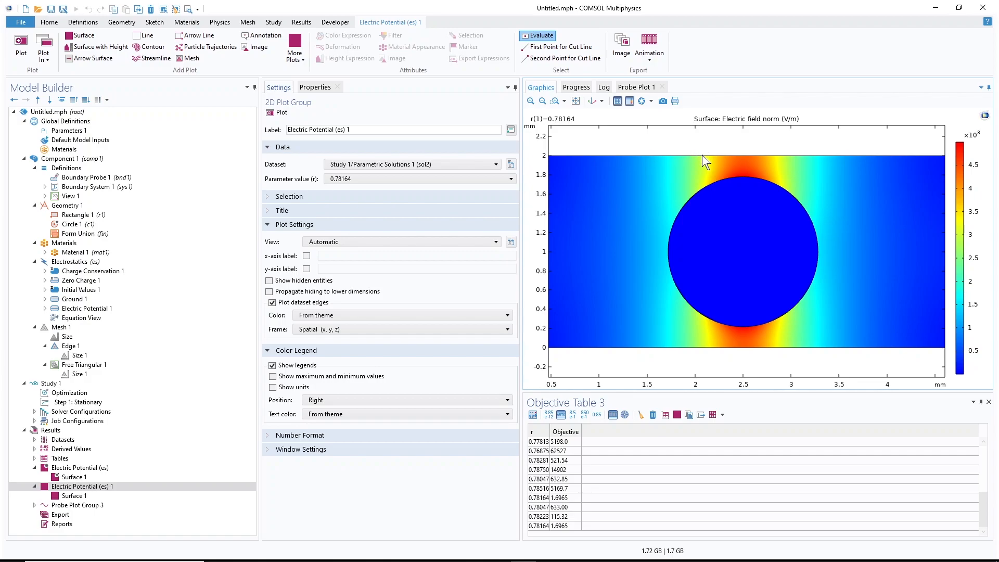
left_click(649, 87)
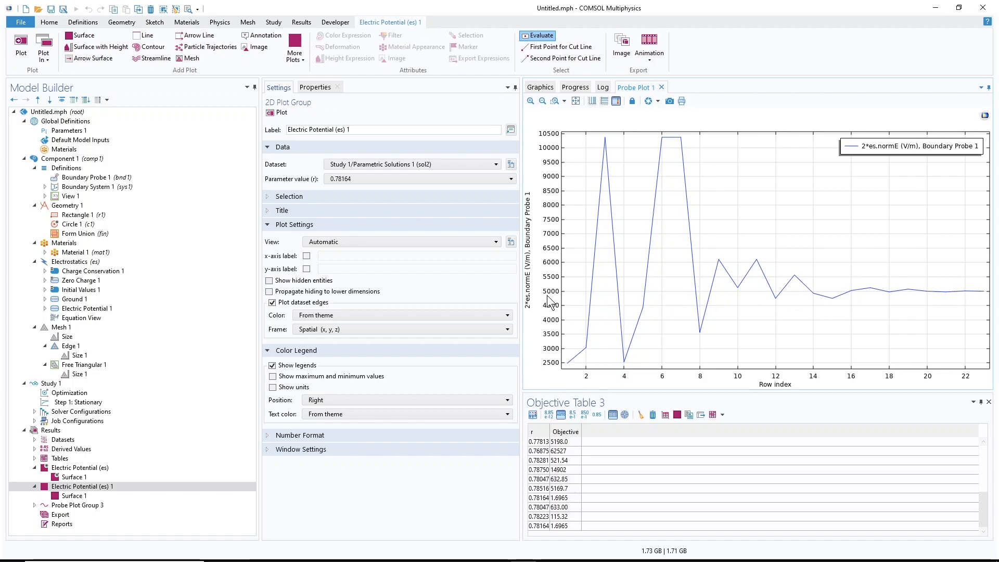
left_click(541, 87)
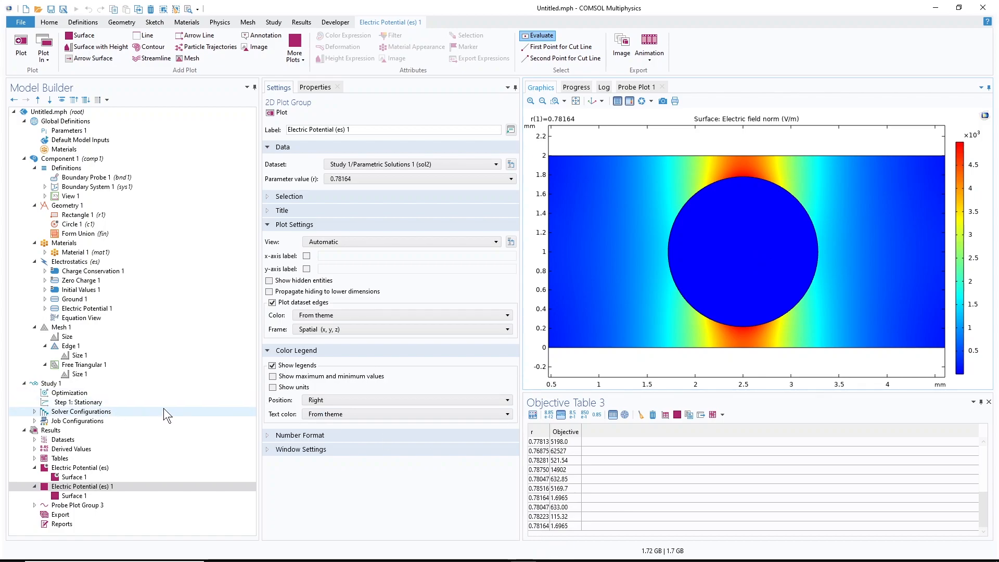
Set the initial value of control parameter r to 0.08 and compute the optimization again.
left_click(94, 393)
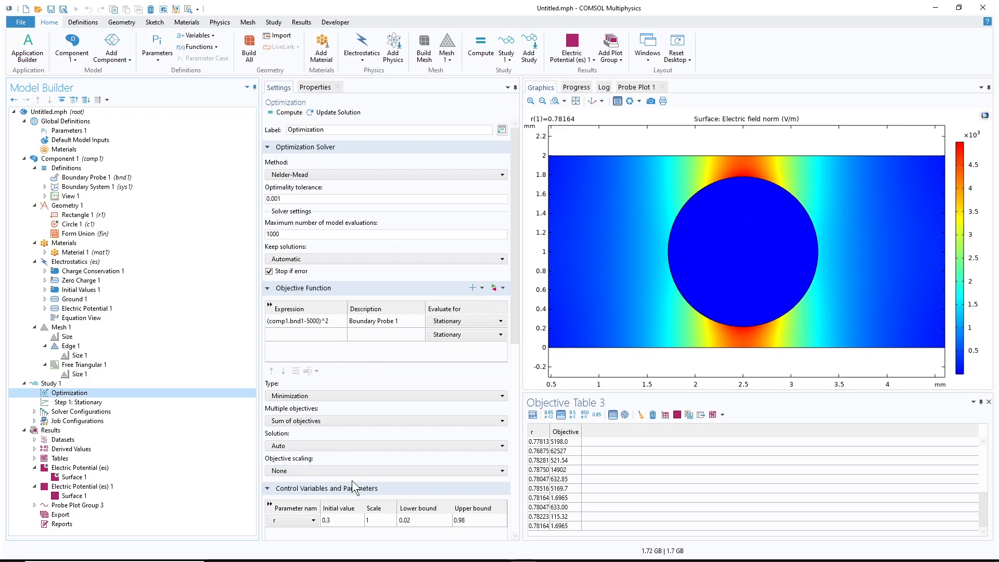
left_click(336, 519)
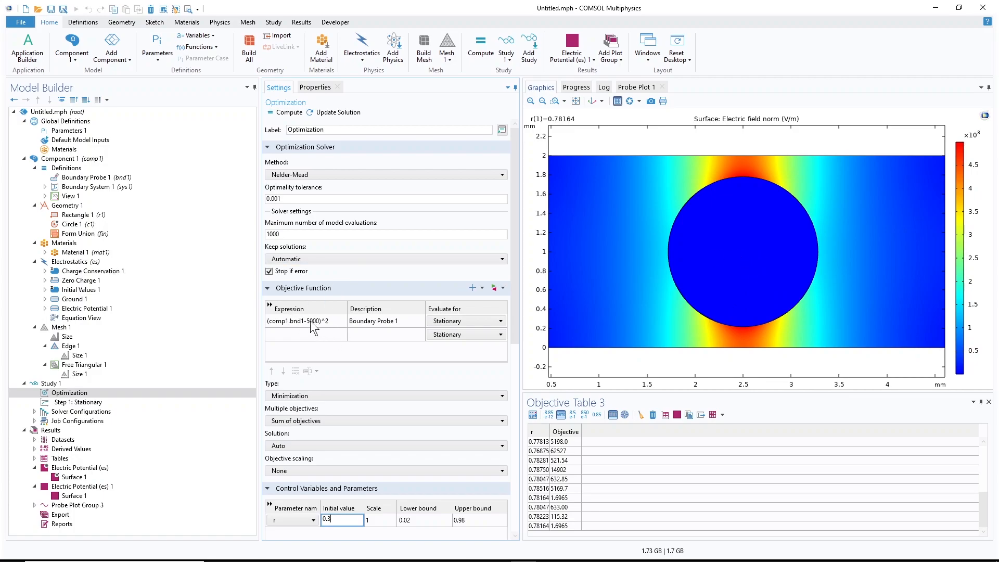
left_click_drag(332, 519, 328, 520)
type("1")
key("BackSpace")
type("08")
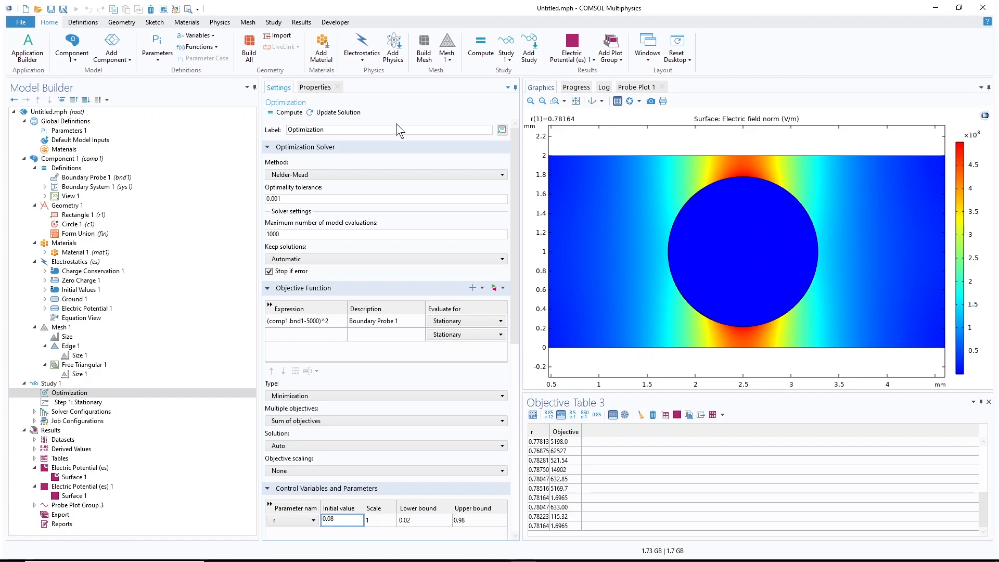
left_click(289, 114)
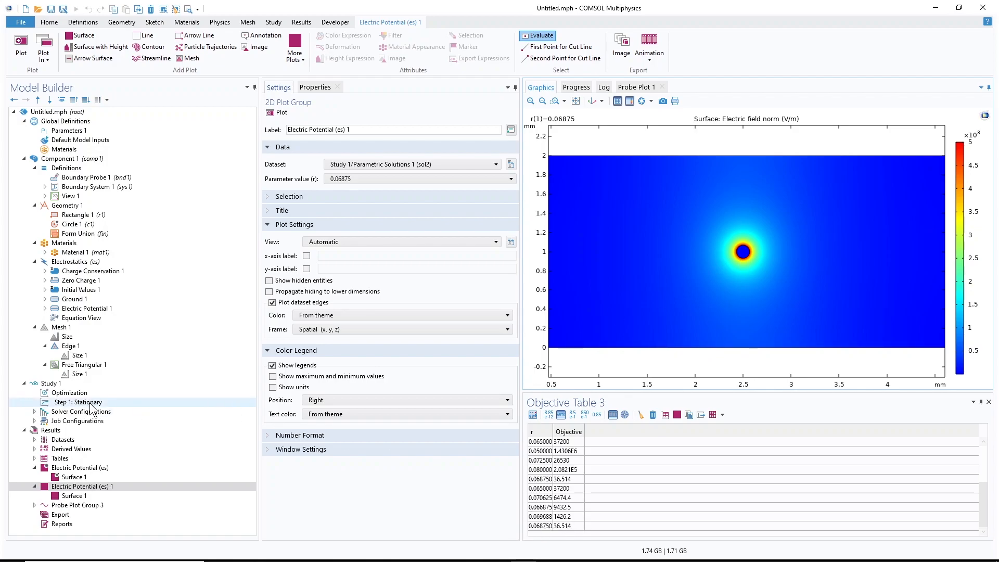
Open the settings of the Optimization step in Study 1.
left_click(78, 392)
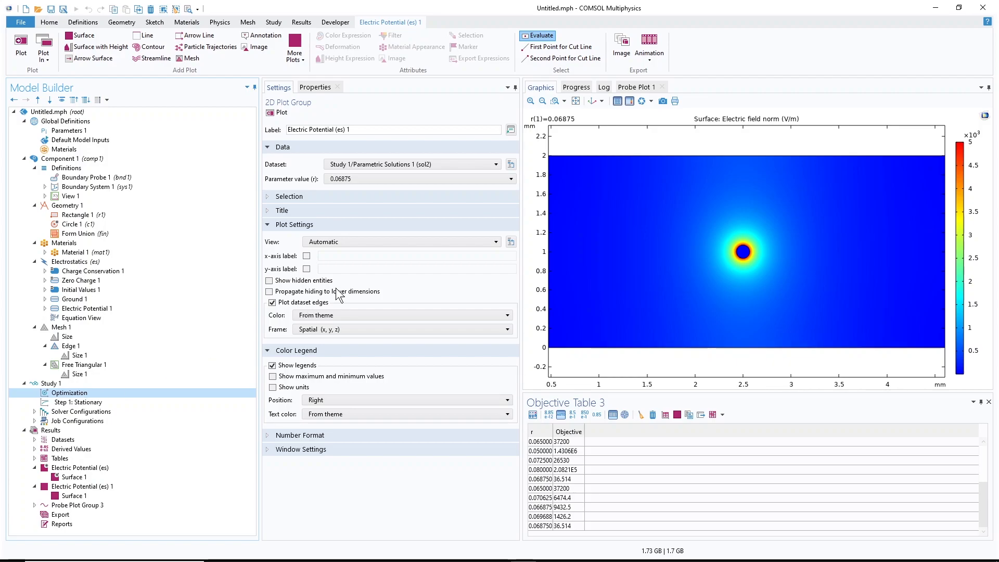